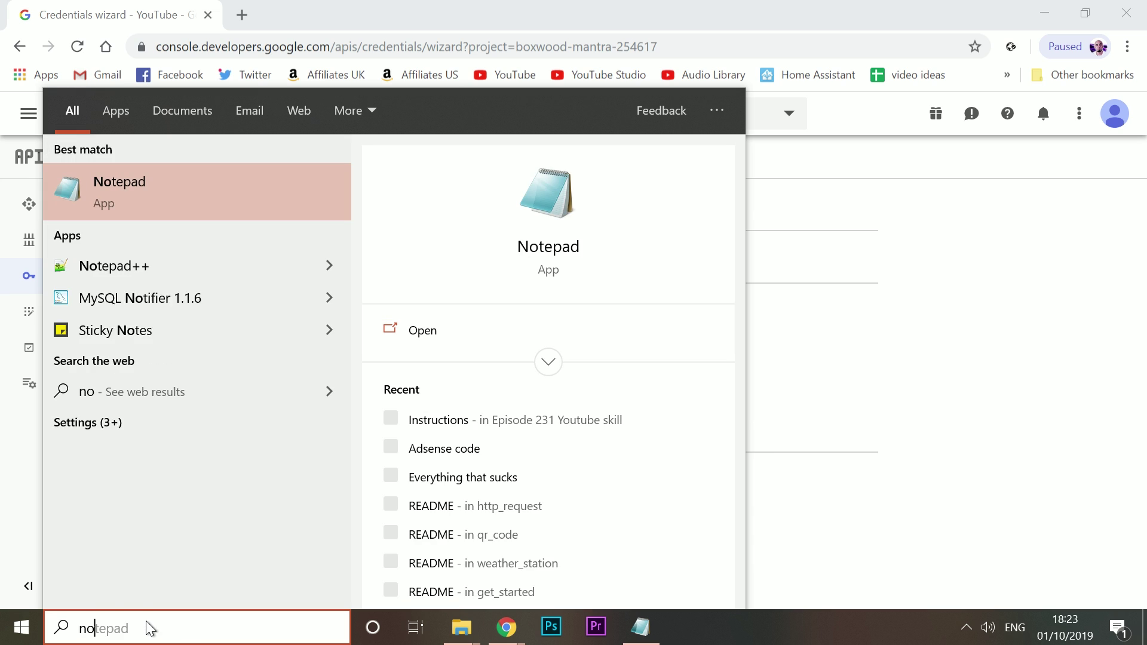
Open Notepad, paste the copied API key into a blank document, and minimise its window.
key(Return)
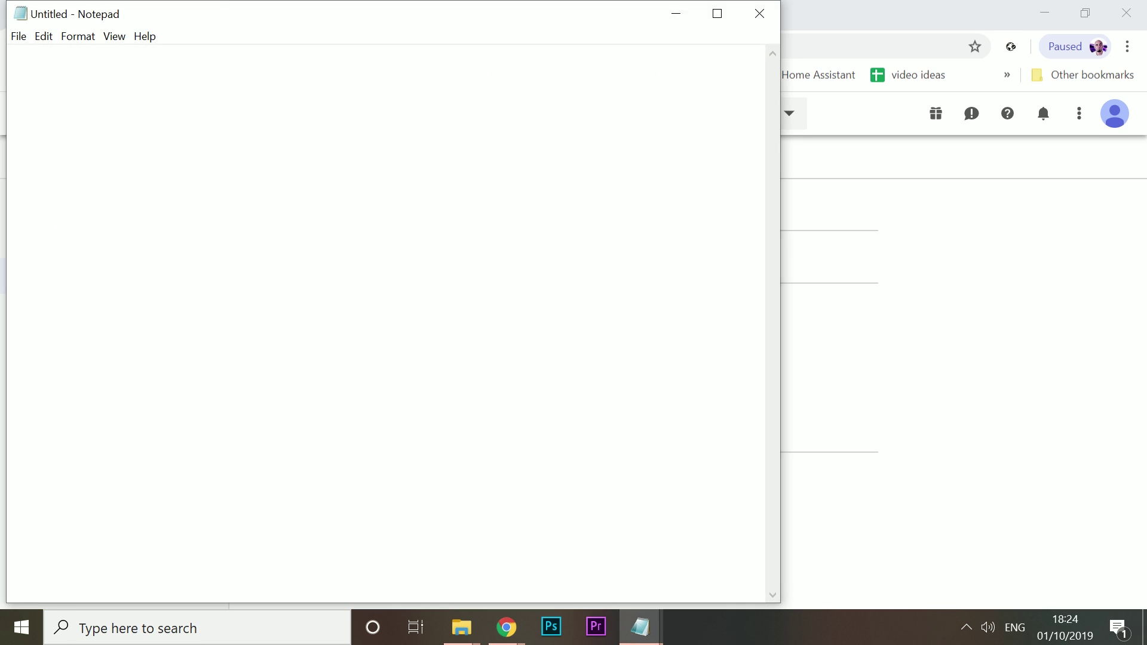
key(ctrl+v)
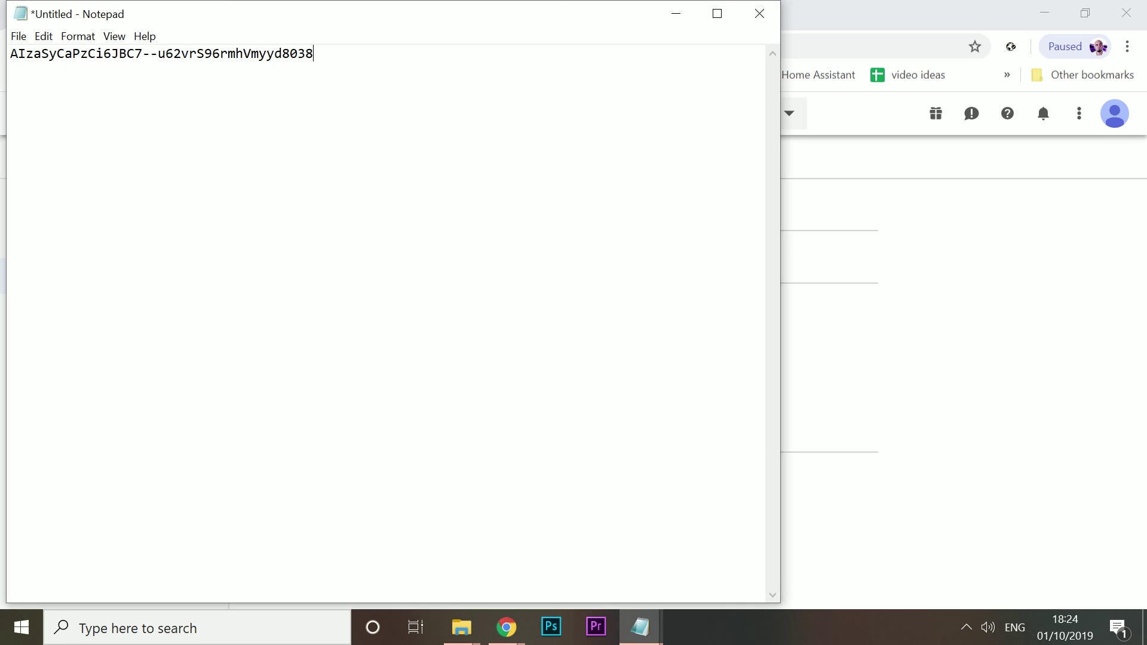
click(670, 17)
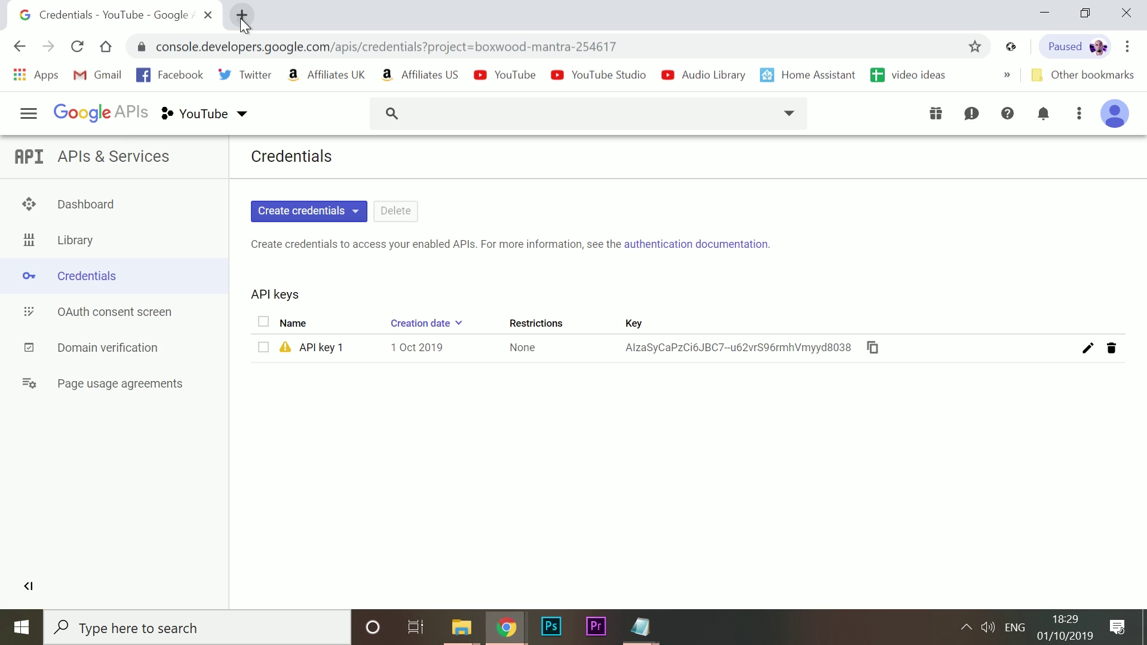
click(243, 15)
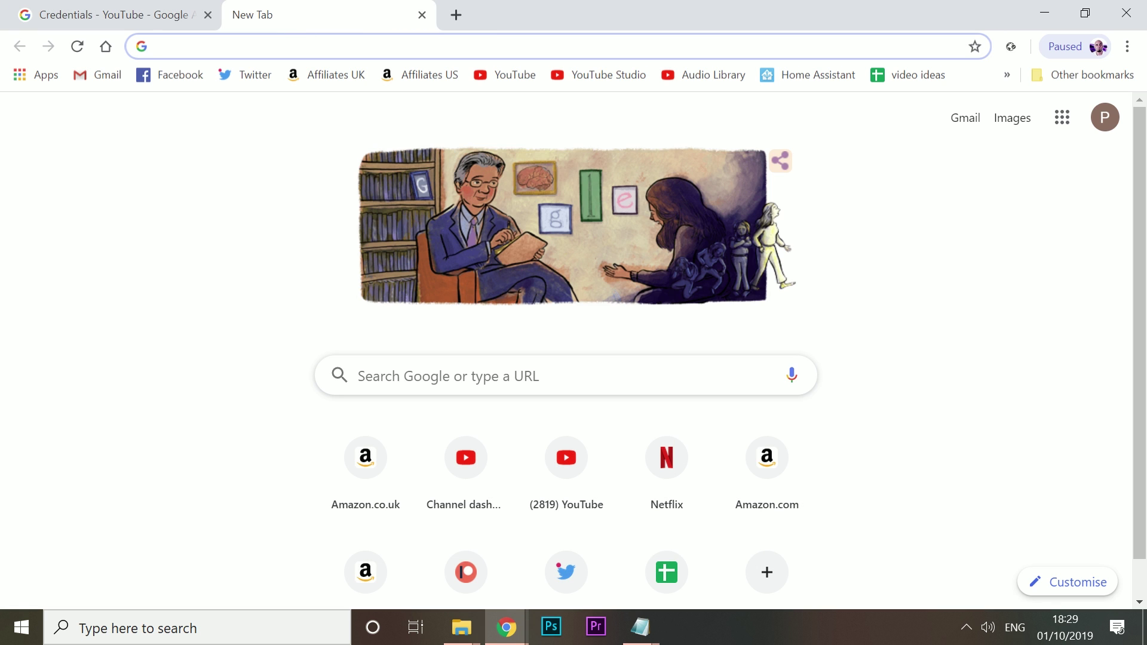
text(https://aws.amazon.com/)
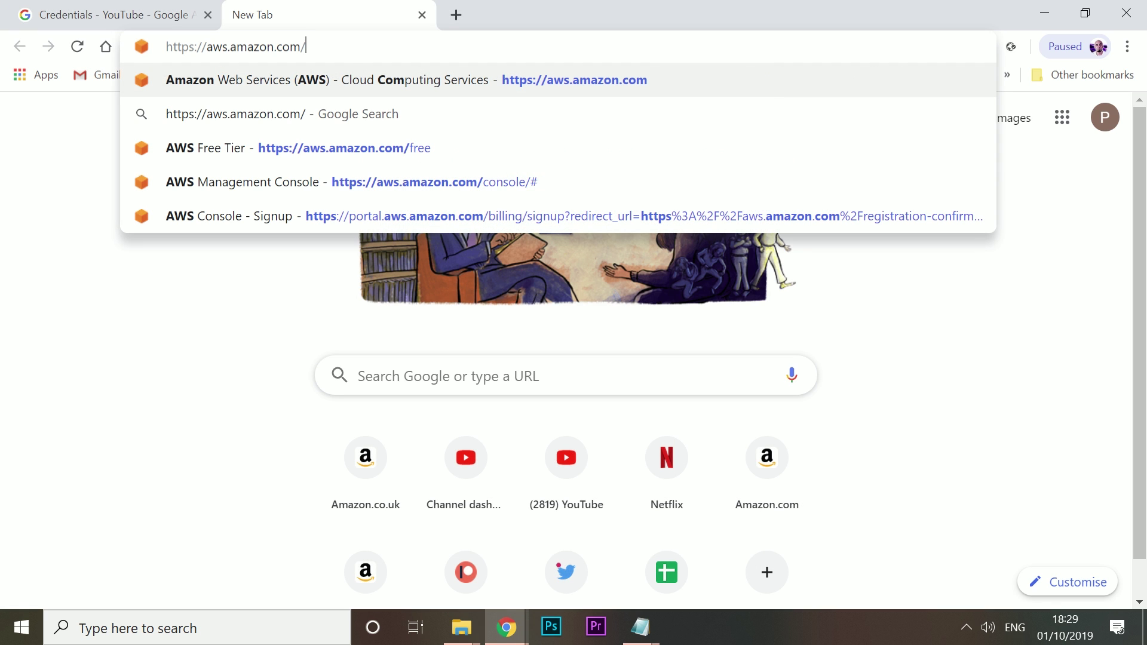
key(Return)
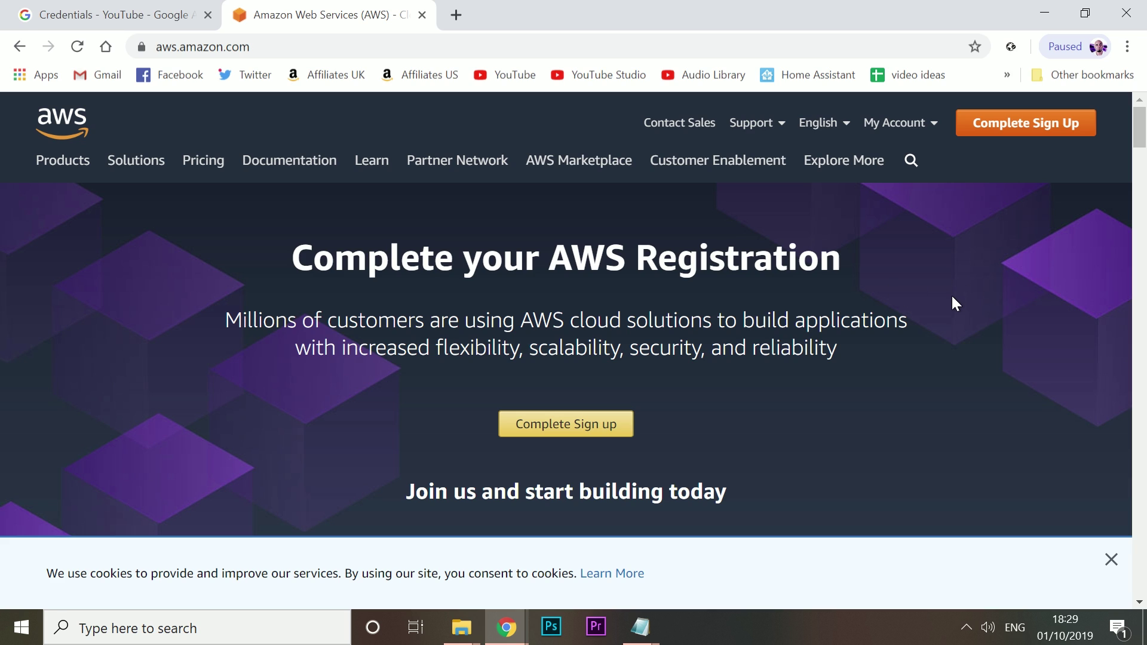
drag(180, 46, 225, 47)
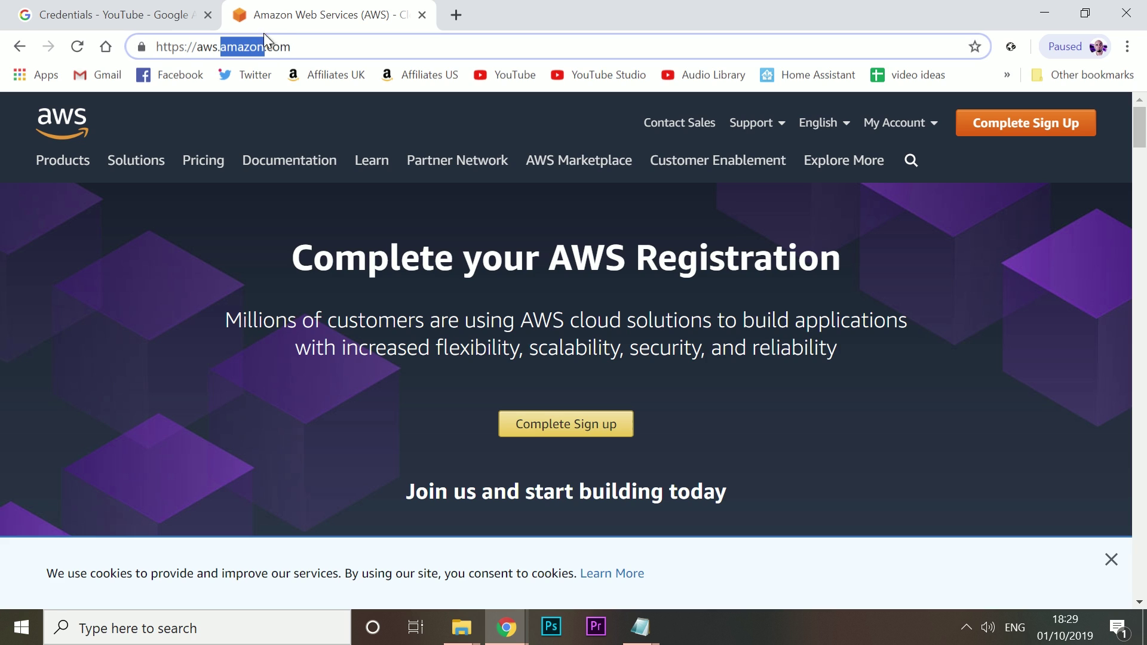
key(End)
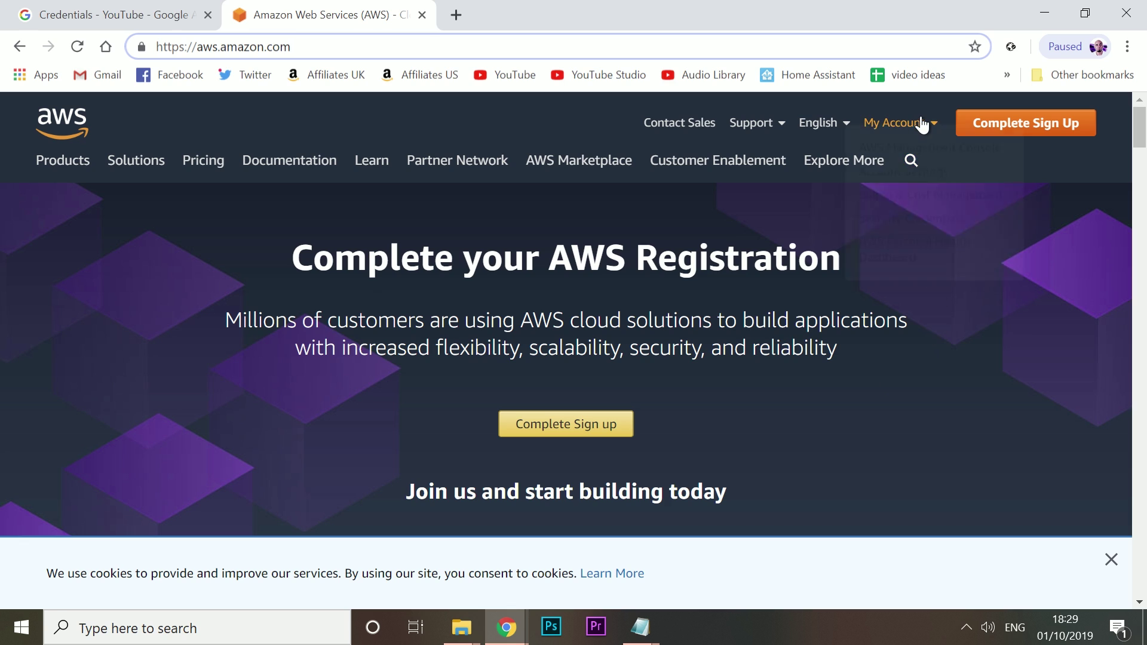
Go to the AWS Management Console and sign in as root user, filling the password field with the saved account password.
mouse_move(926, 122)
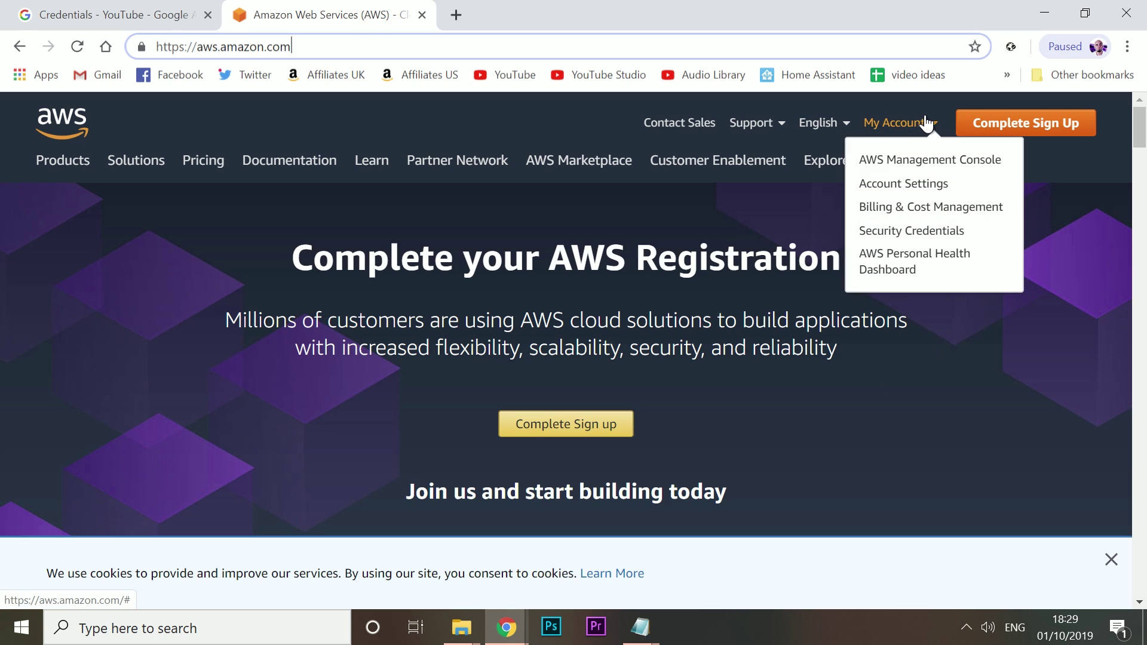
click(918, 162)
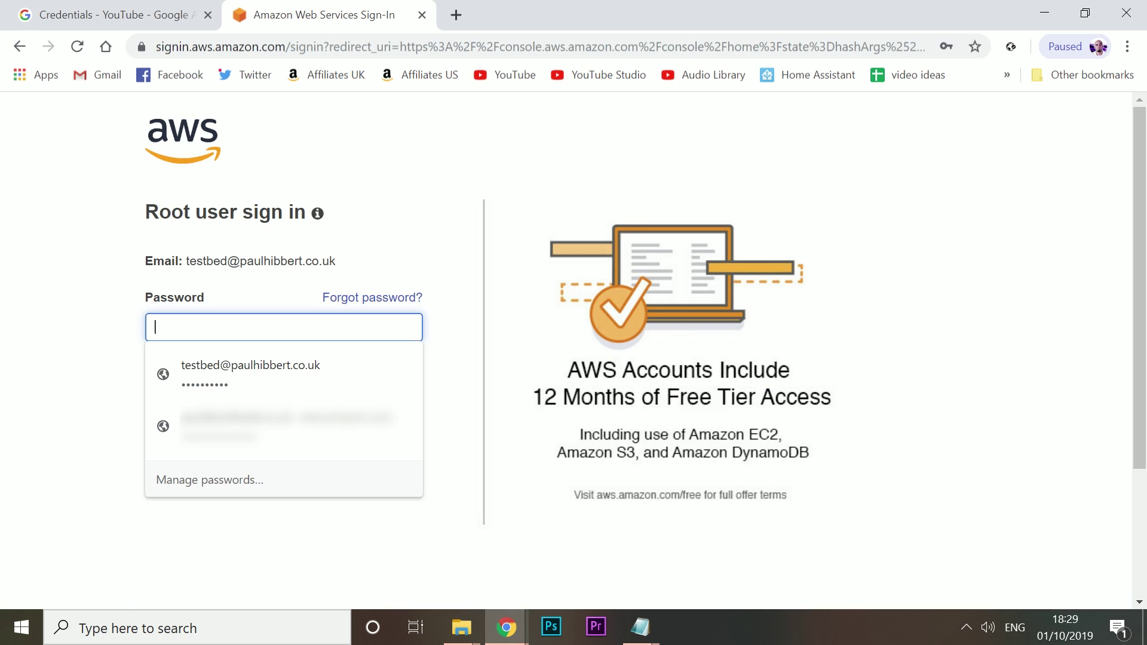
click(266, 364)
click(267, 368)
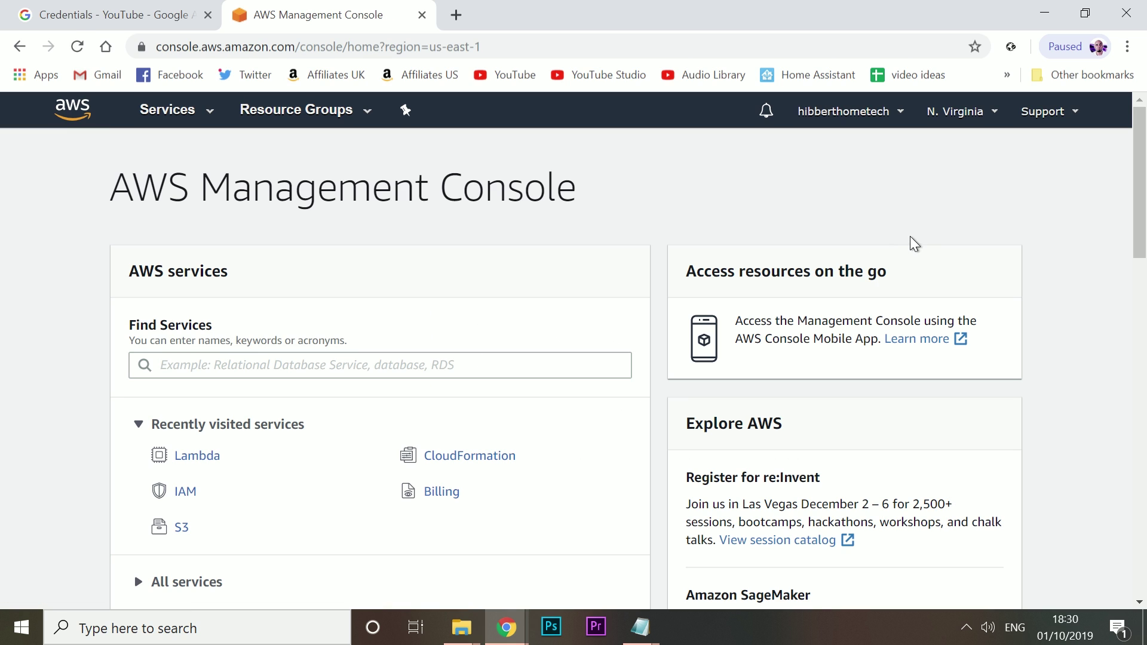
Switch the console region to EU (Ireland).
click(1000, 117)
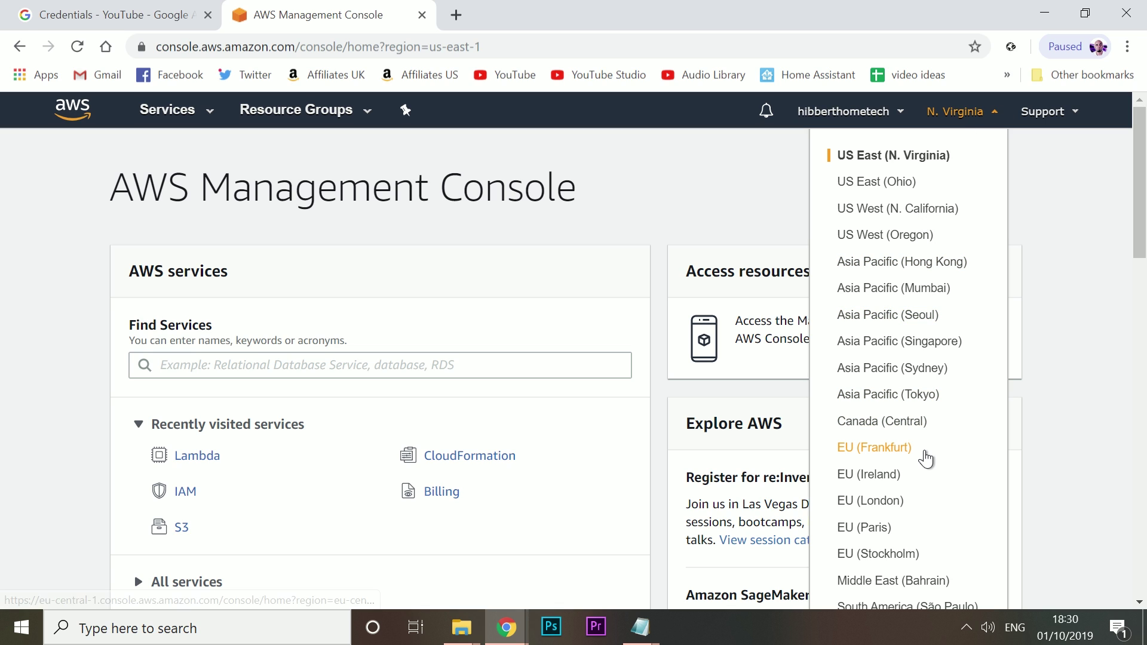
click(896, 478)
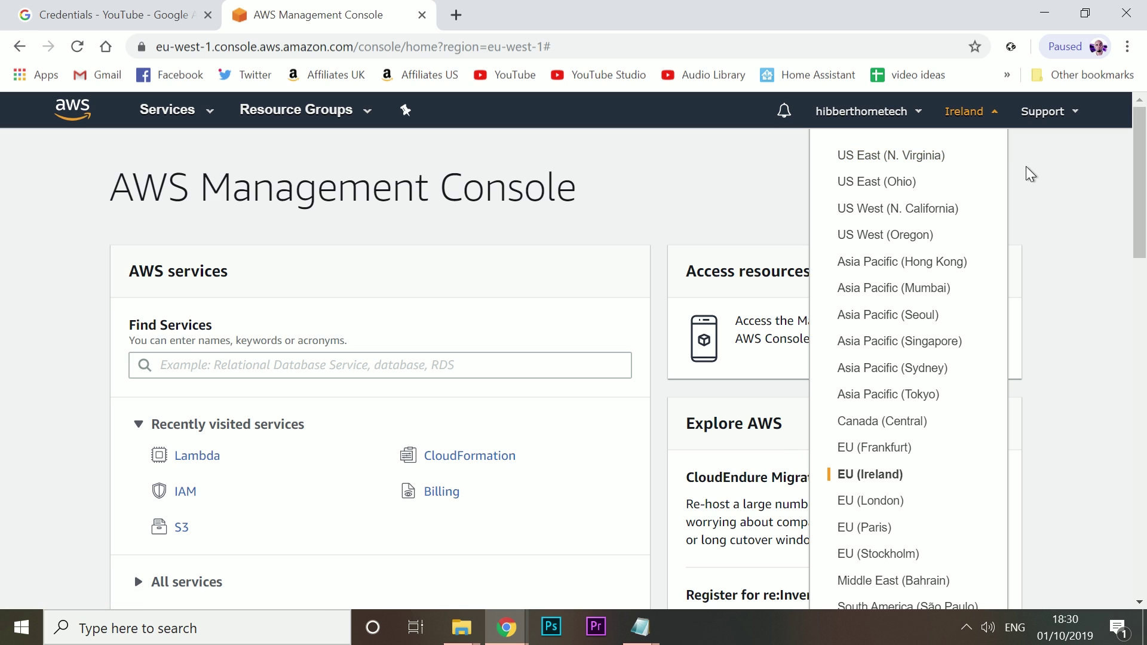
click(1091, 230)
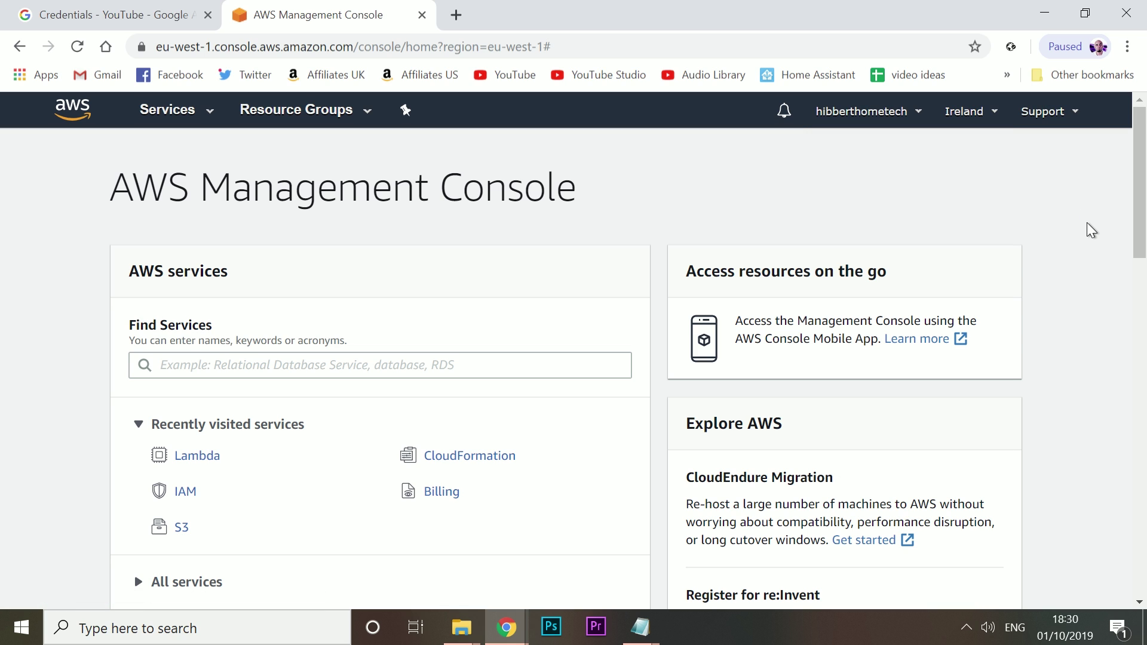
Find the Lambda service by name and open its functions list.
click(206, 113)
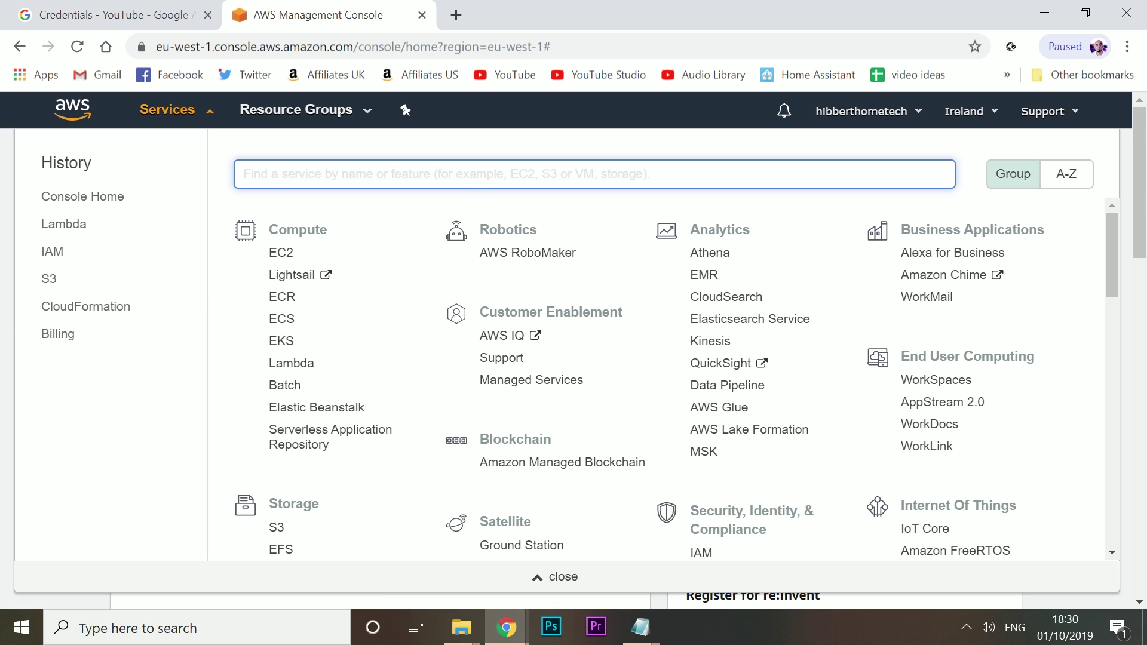
text(Lambda)
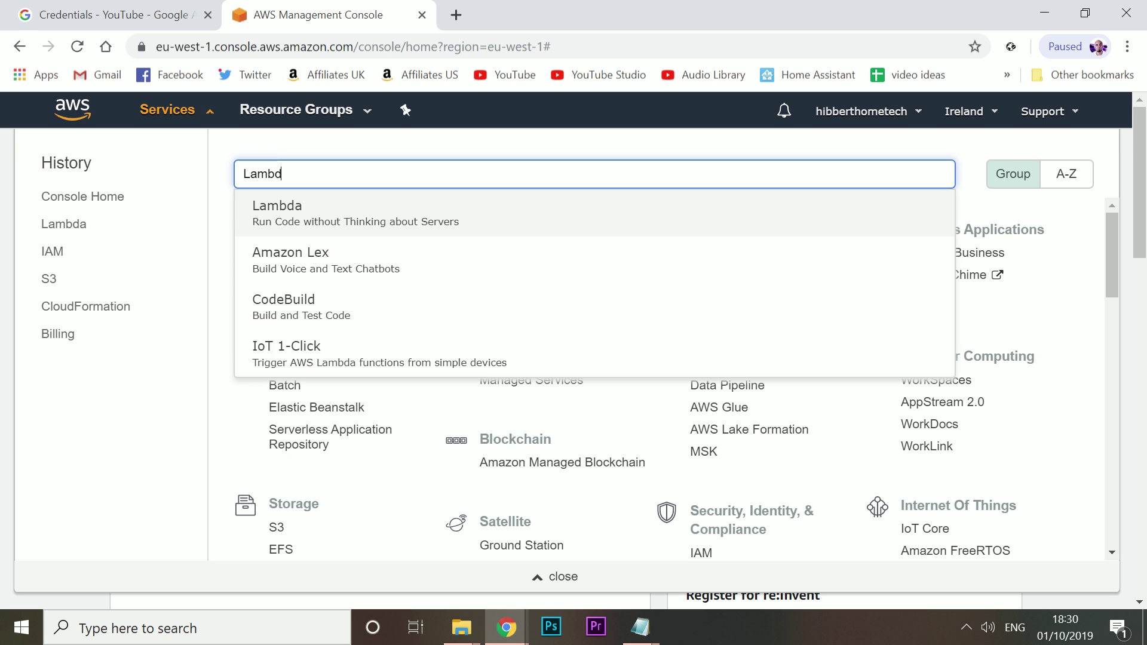
click(449, 213)
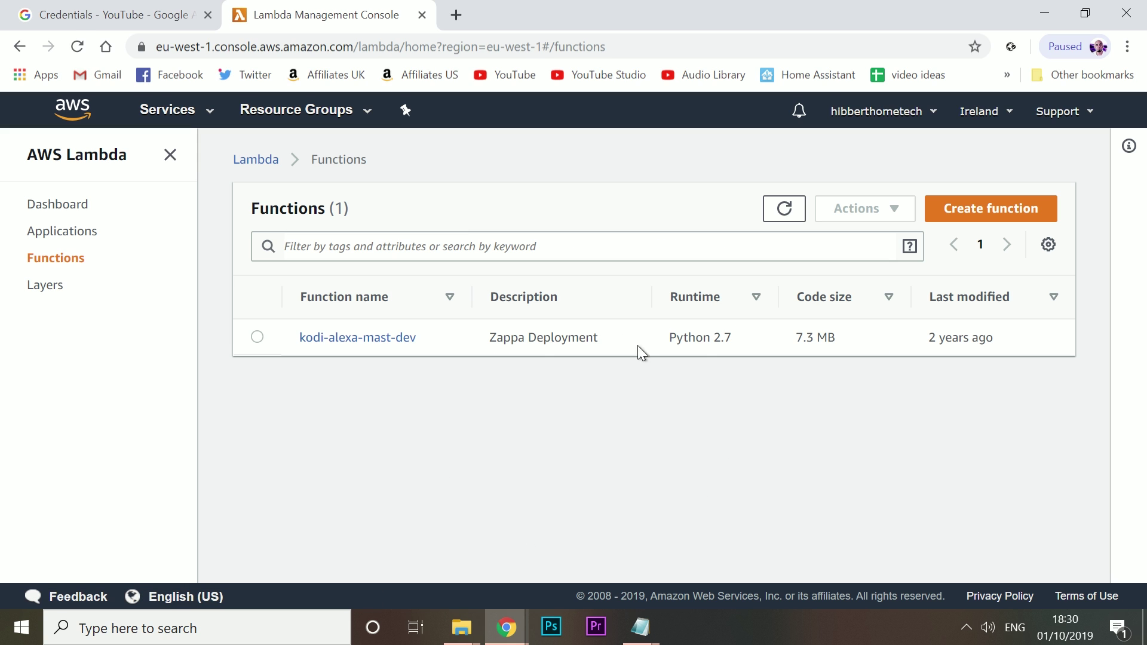
drag(436, 340, 299, 338)
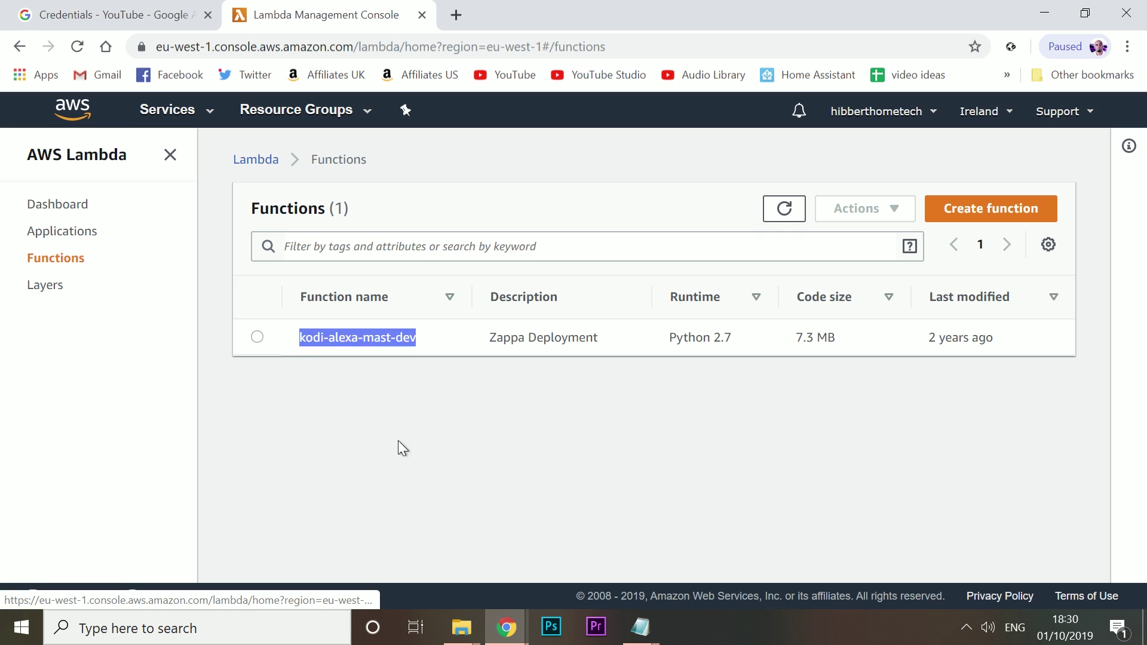
click(543, 393)
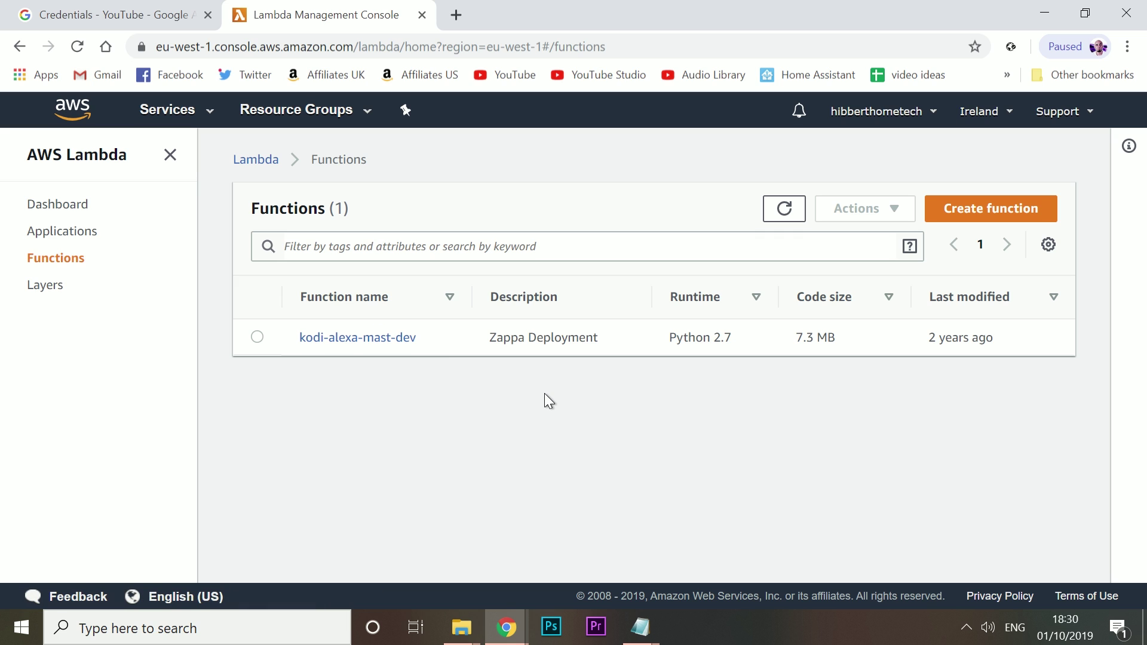
Start a new Lambda function authored from scratch and name it YouTube.
click(1008, 212)
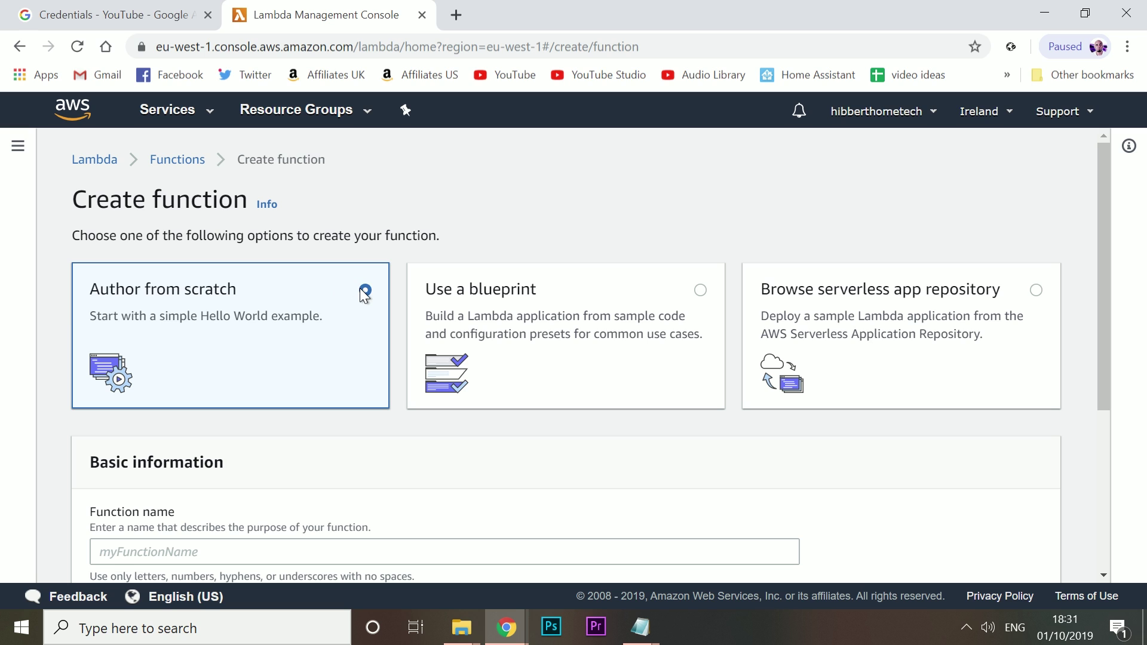
scroll(364, 294, down, 3)
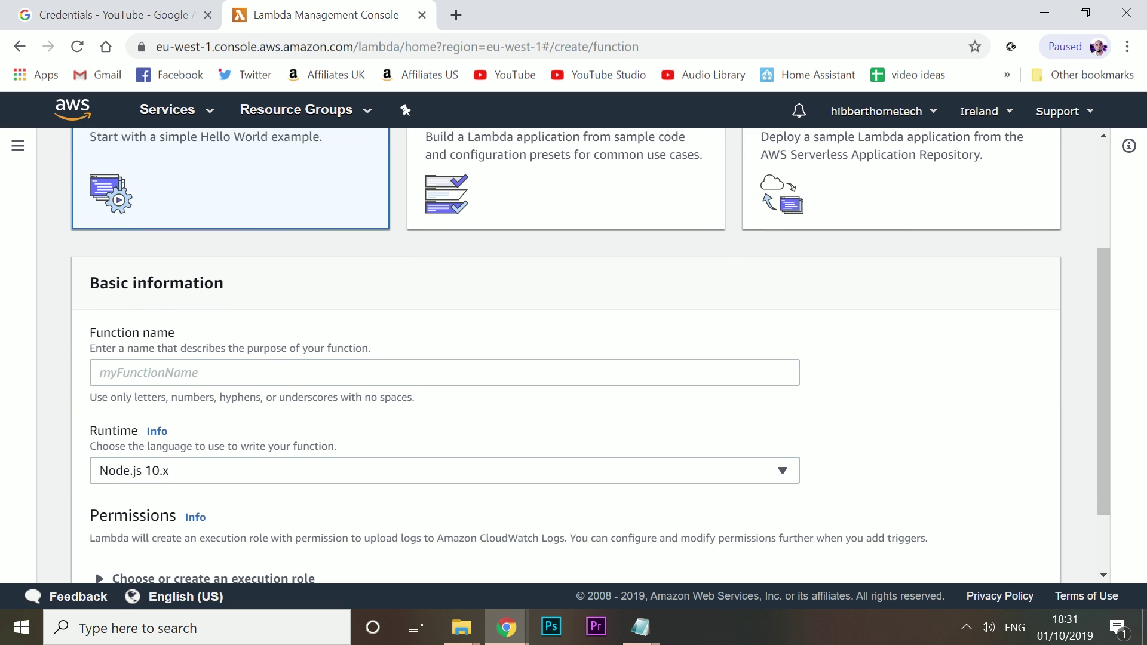
click(310, 373)
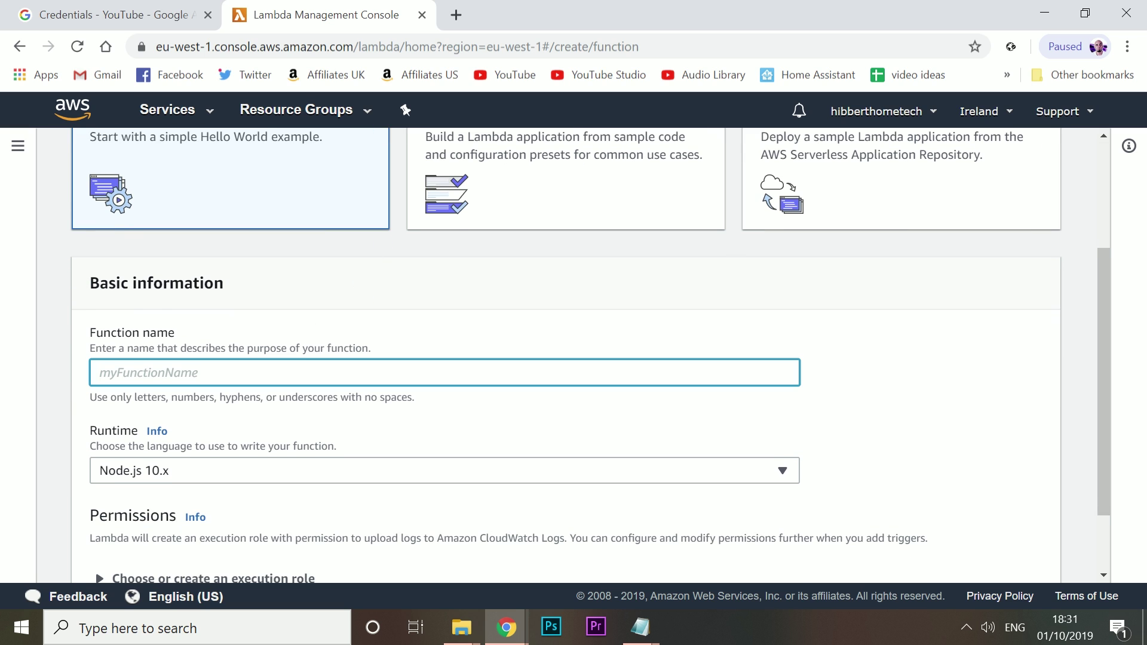
text(YouTube)
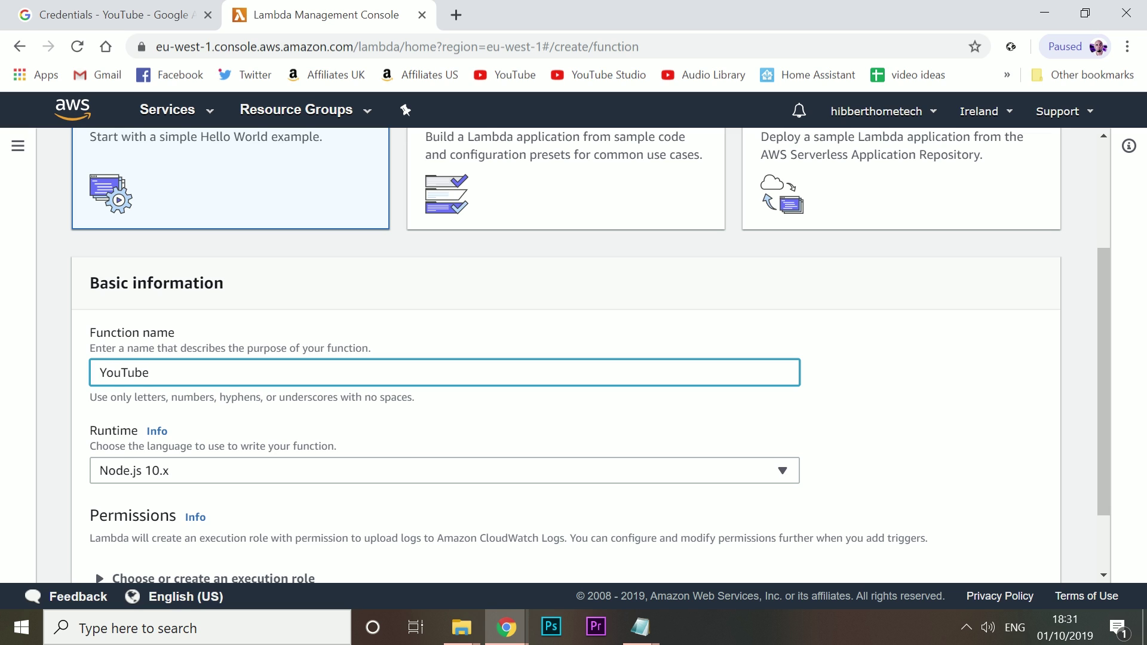
drag(127, 372, 113, 372)
click(100, 372)
Set the new function's runtime to Python 2.7.
scroll(1056, 361, down, 3)
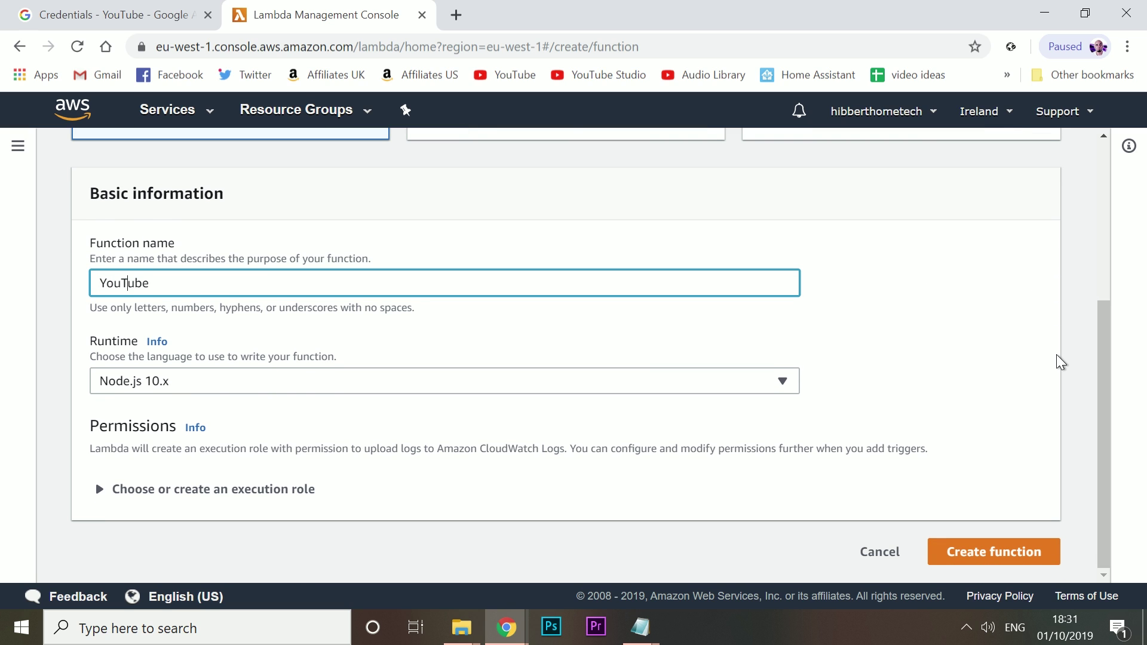
click(919, 391)
click(746, 385)
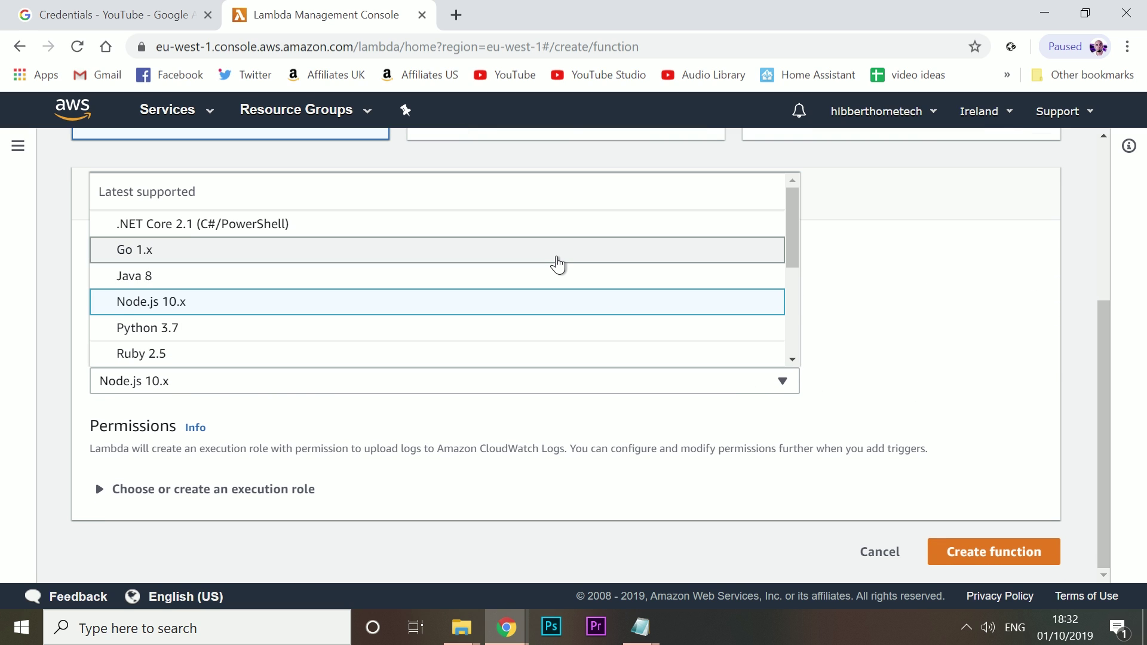
scroll(557, 265, down, 2)
scroll(557, 265, down, 2)
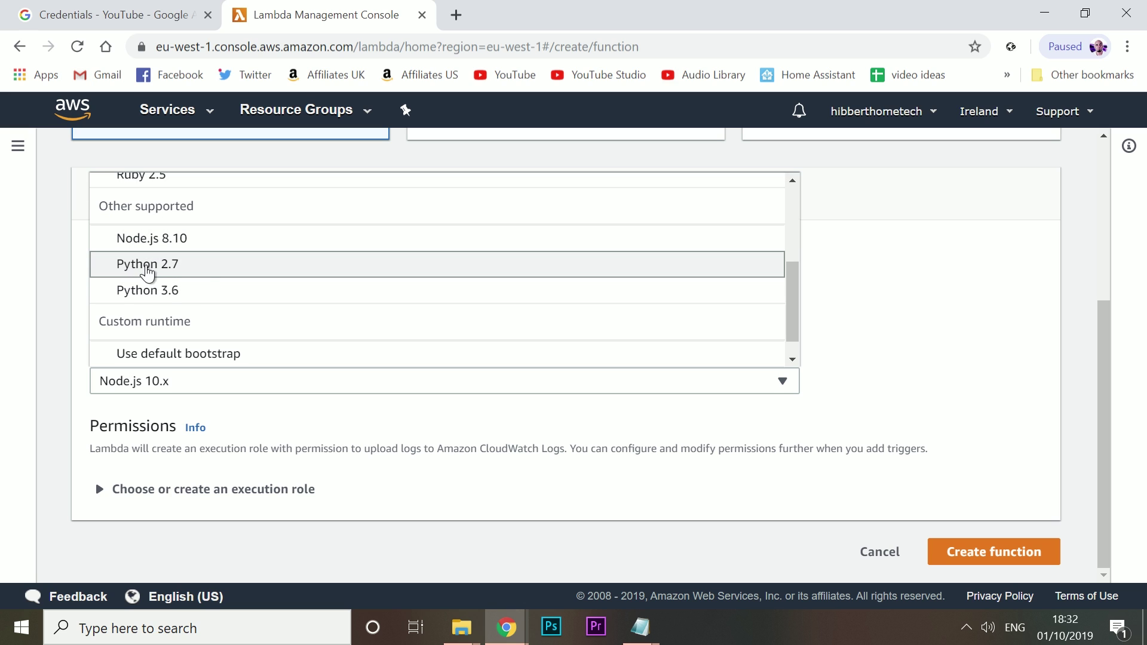
click(168, 269)
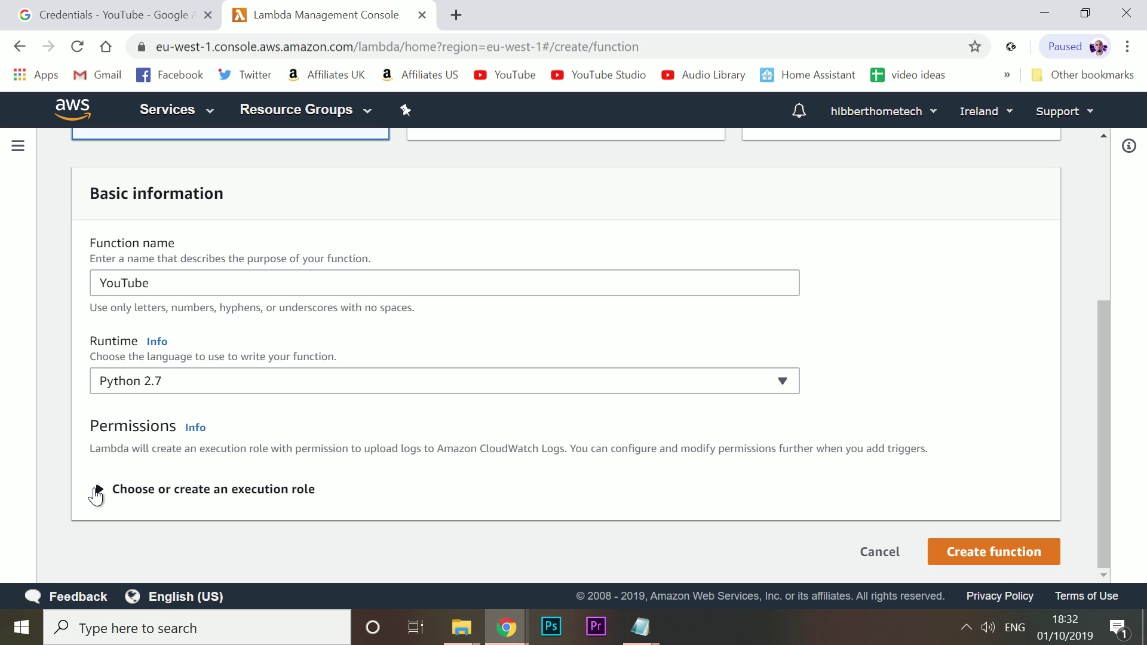
Expand the execution role options, keep the new role with basic Lambda permissions, and create the function.
click(105, 497)
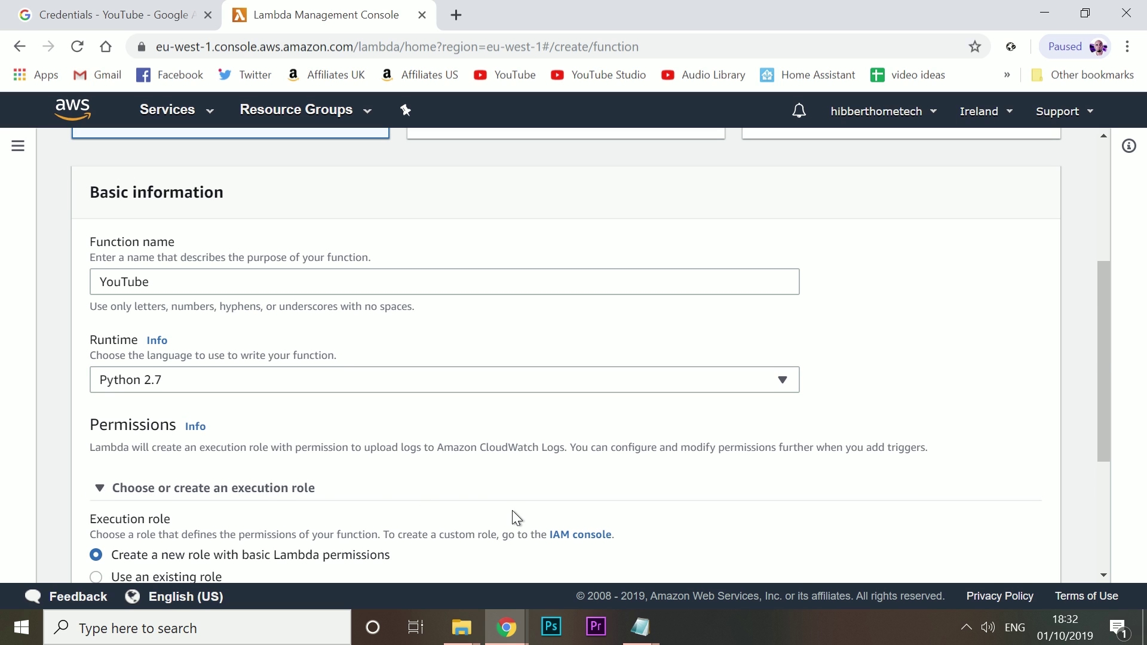
scroll(512, 512, down, 4)
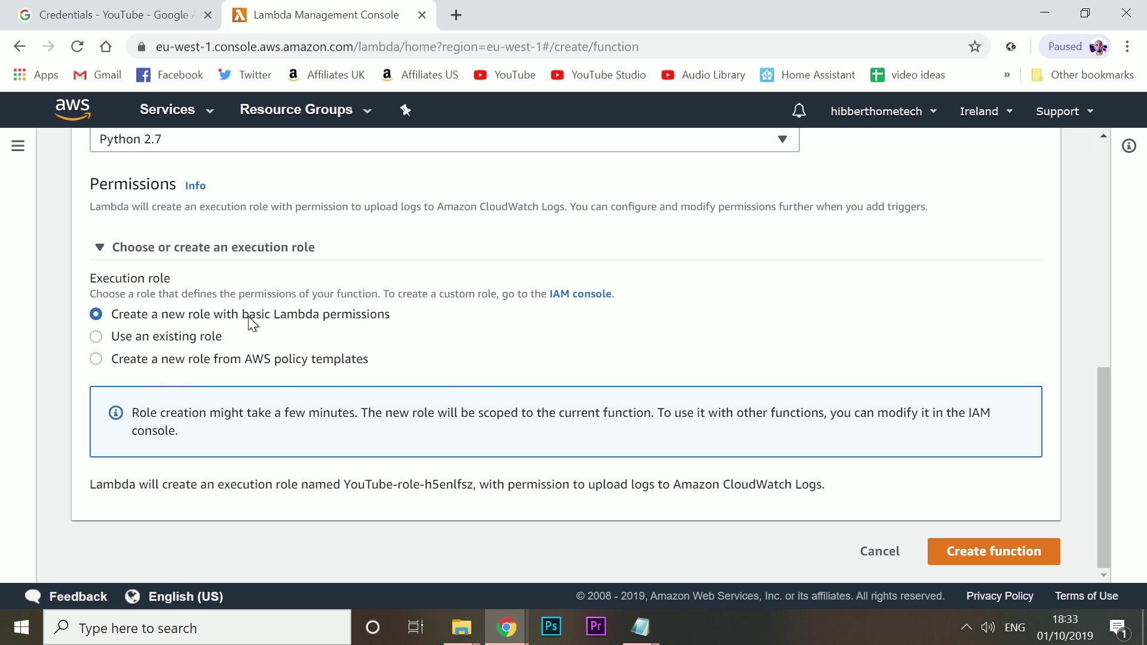
click(967, 550)
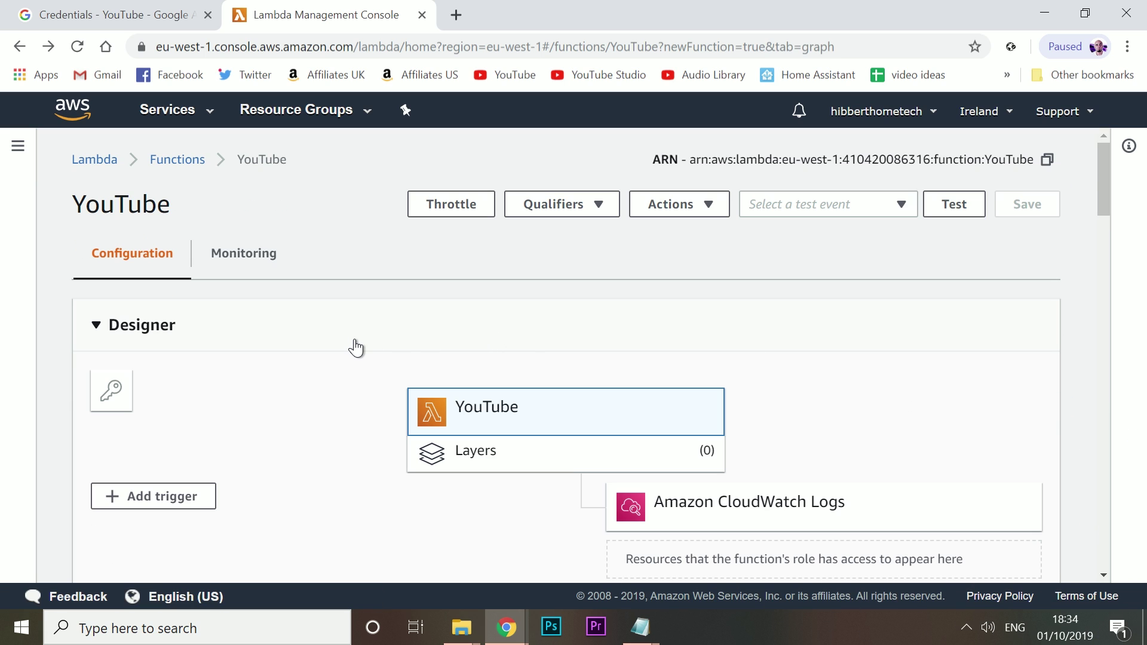
Add an Alexa Skills Kit trigger to the YouTube function with Skill ID verification disabled.
scroll(356, 348, down, 2)
click(117, 408)
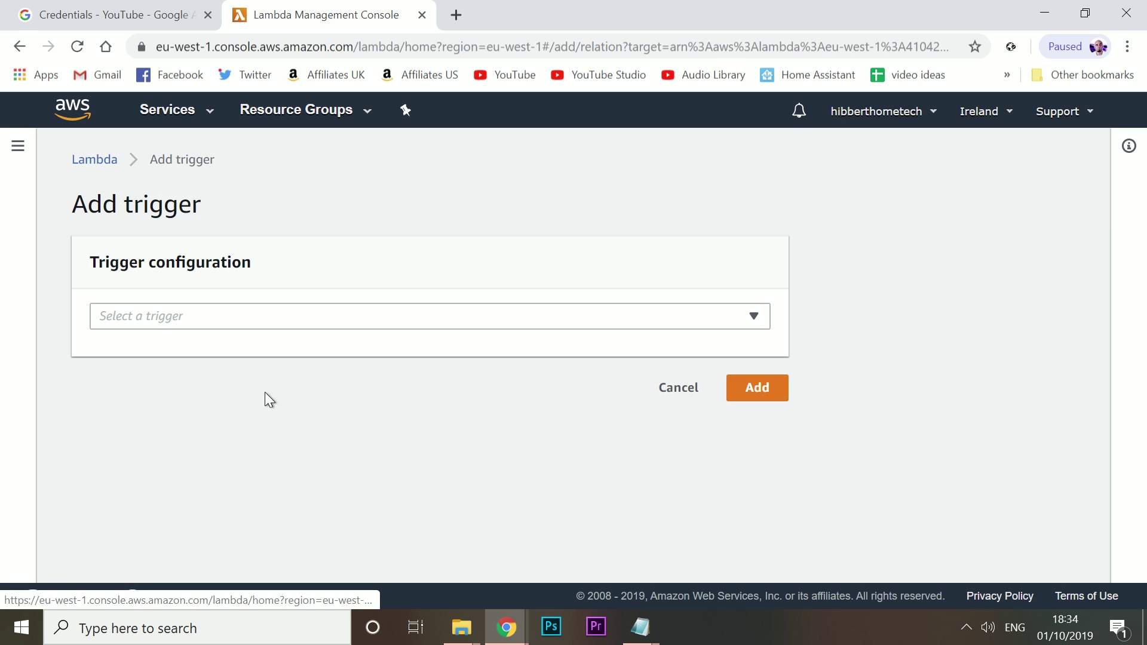
click(493, 314)
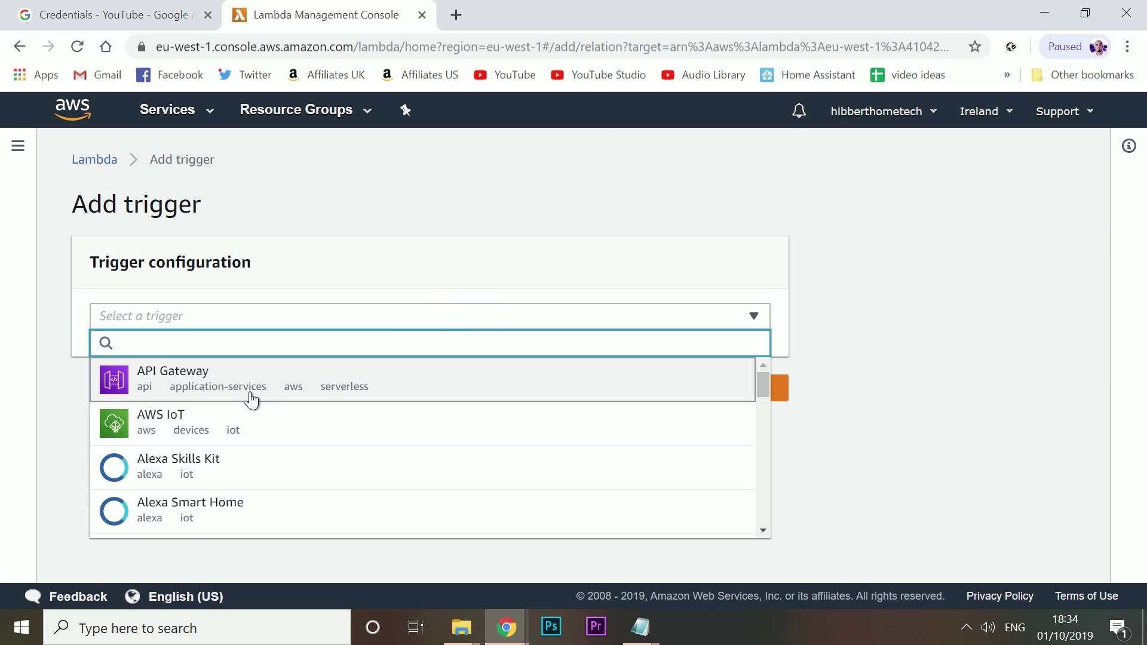
click(180, 468)
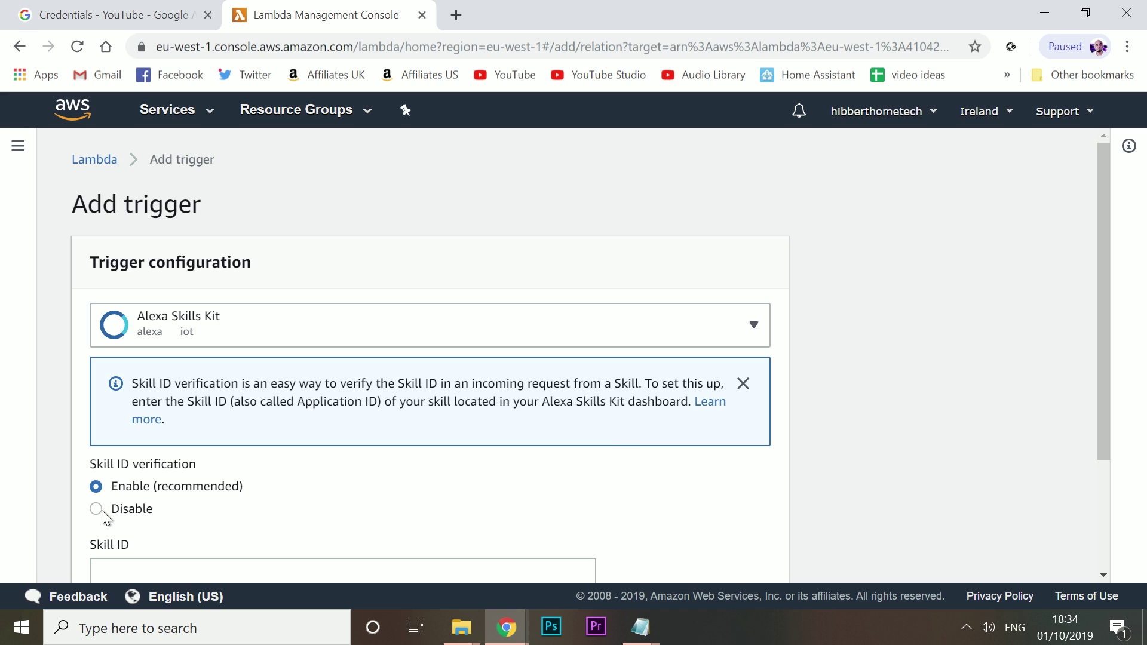
click(96, 509)
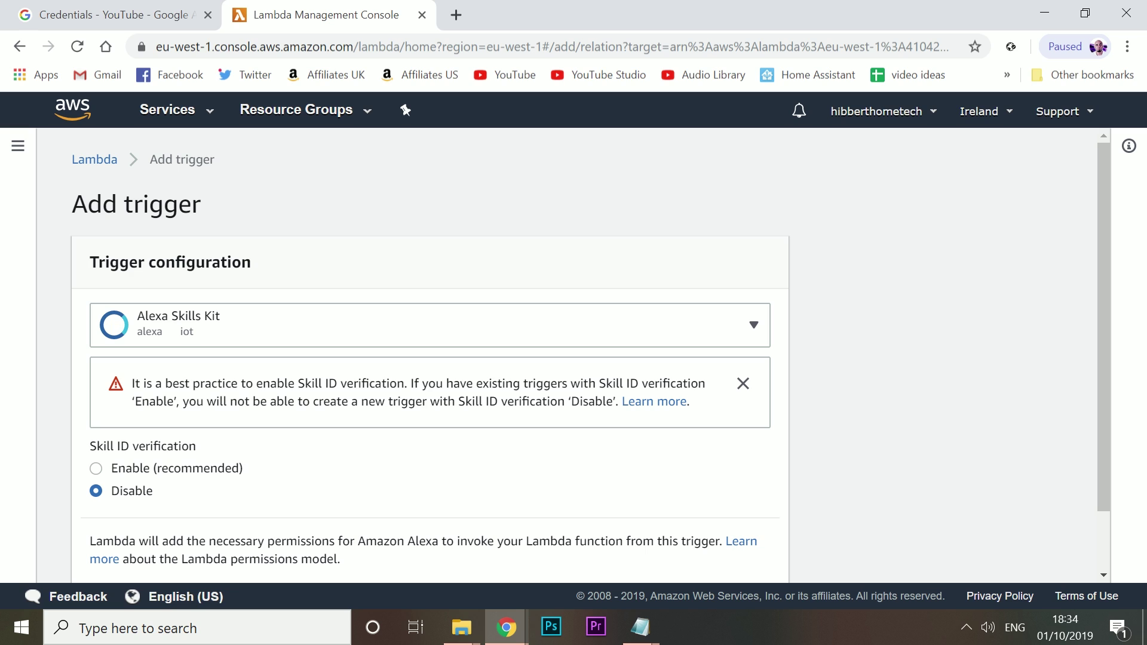
scroll(927, 389, down, 1)
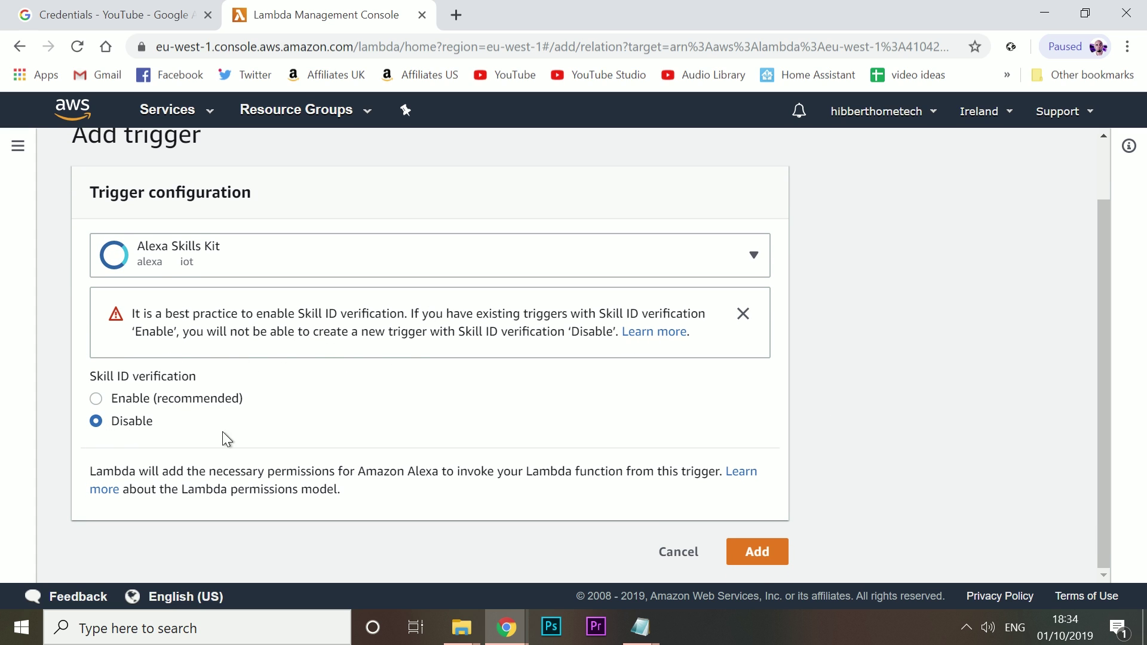
click(756, 565)
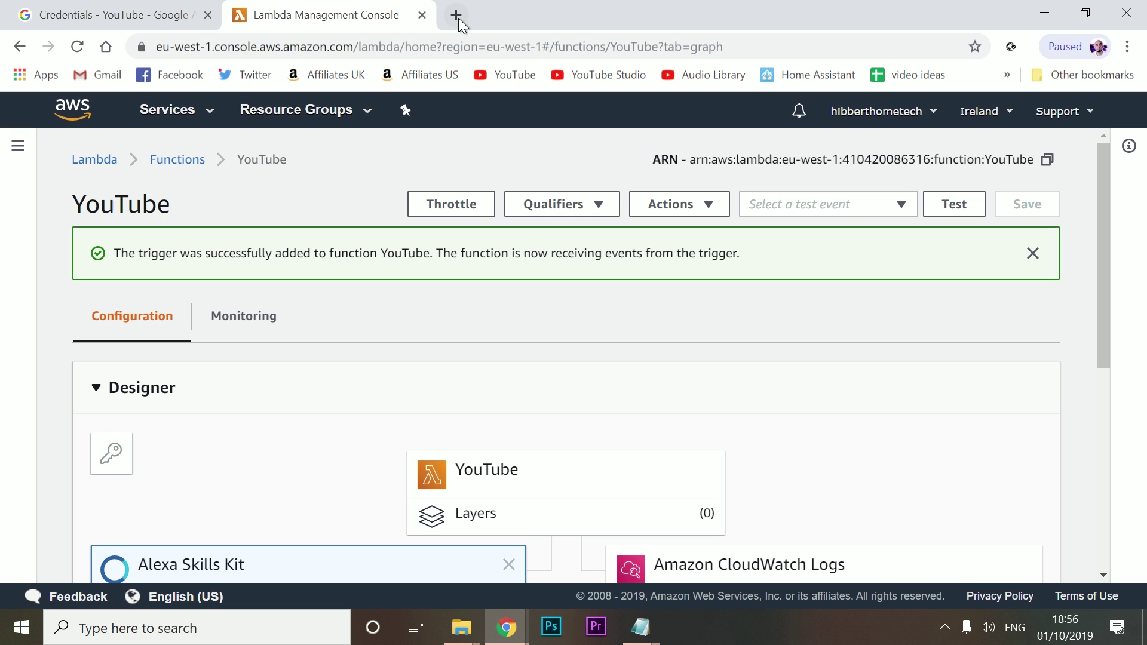
click(456, 15)
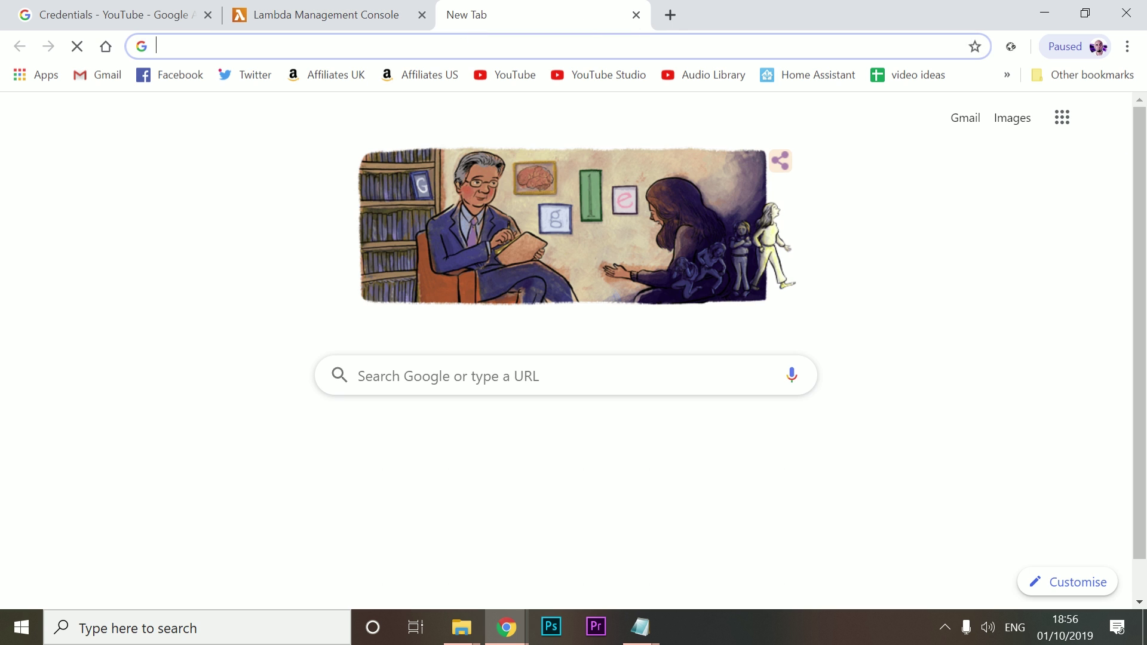
text(https://github.com/andrewstech/youtube-for-alexa/blob/master/lambda_function.zip)
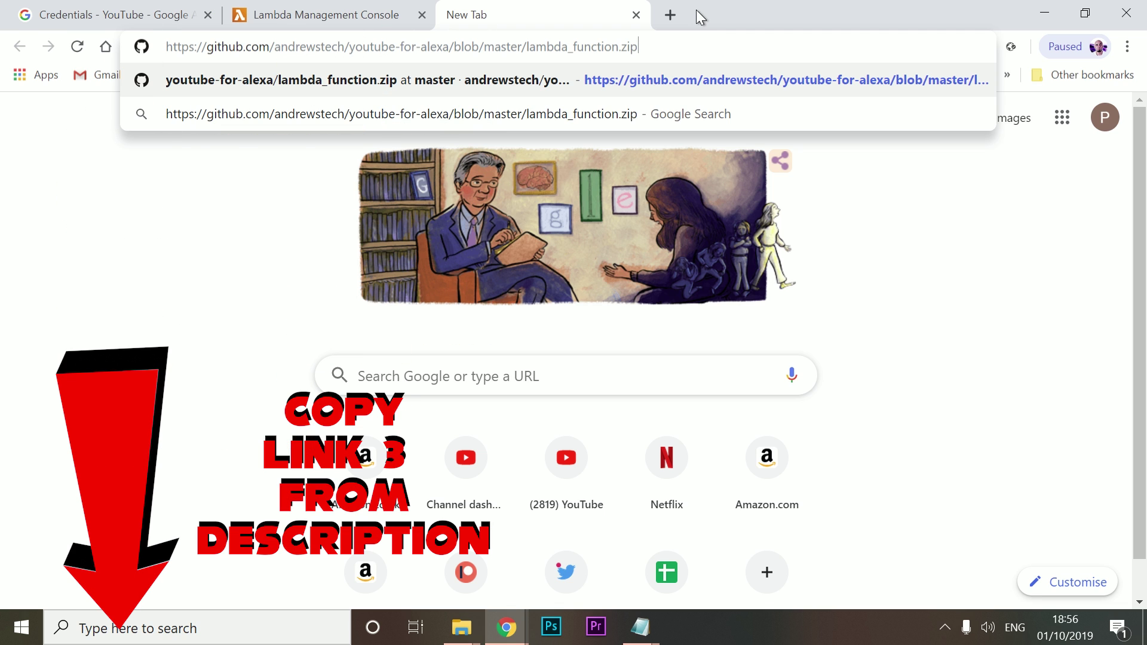
key(Return)
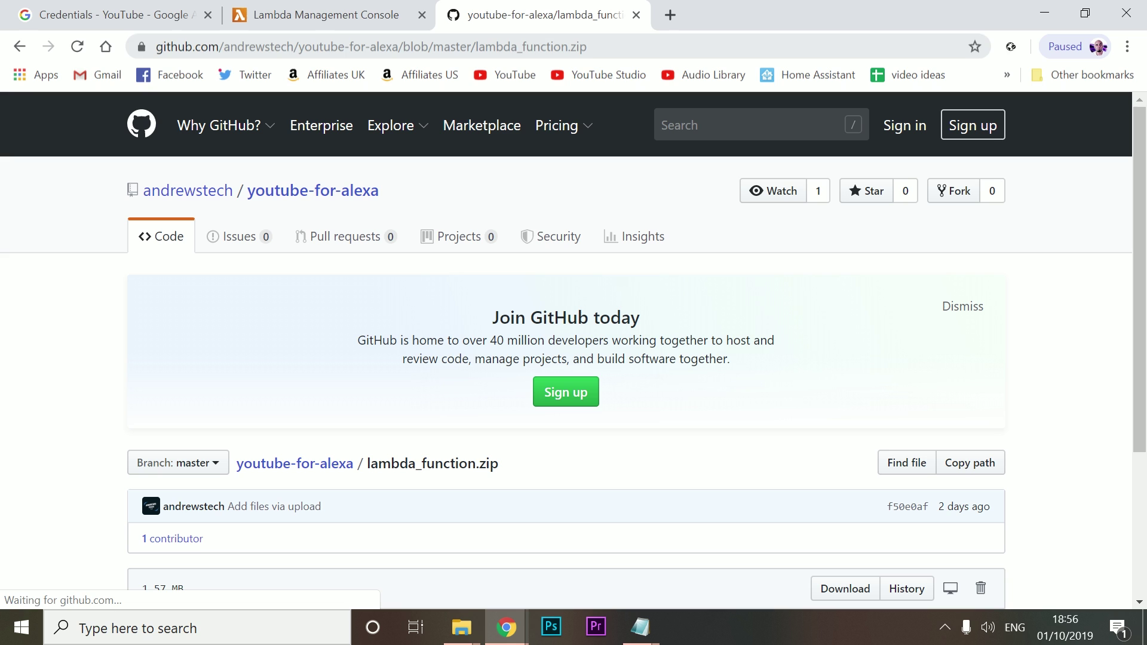
Download the lambda_function.zip file from the youtube-for-alexa repository page.
scroll(822, 350, down, 1)
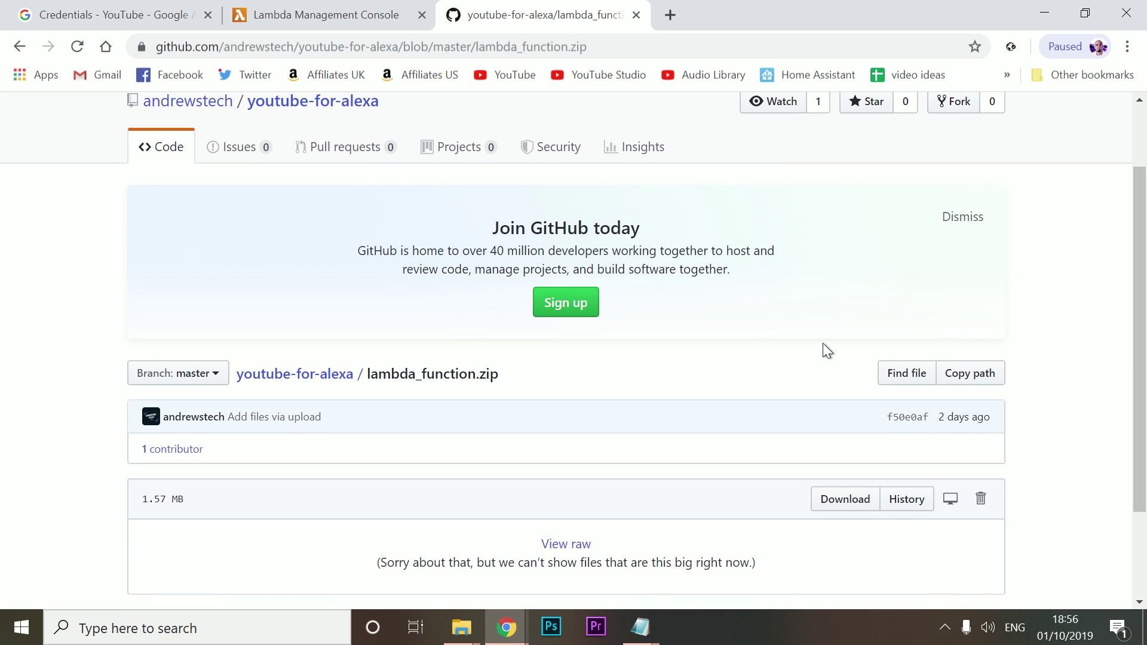
scroll(823, 350, down, 1)
scroll(822, 350, up, 1)
scroll(824, 345, up, 2)
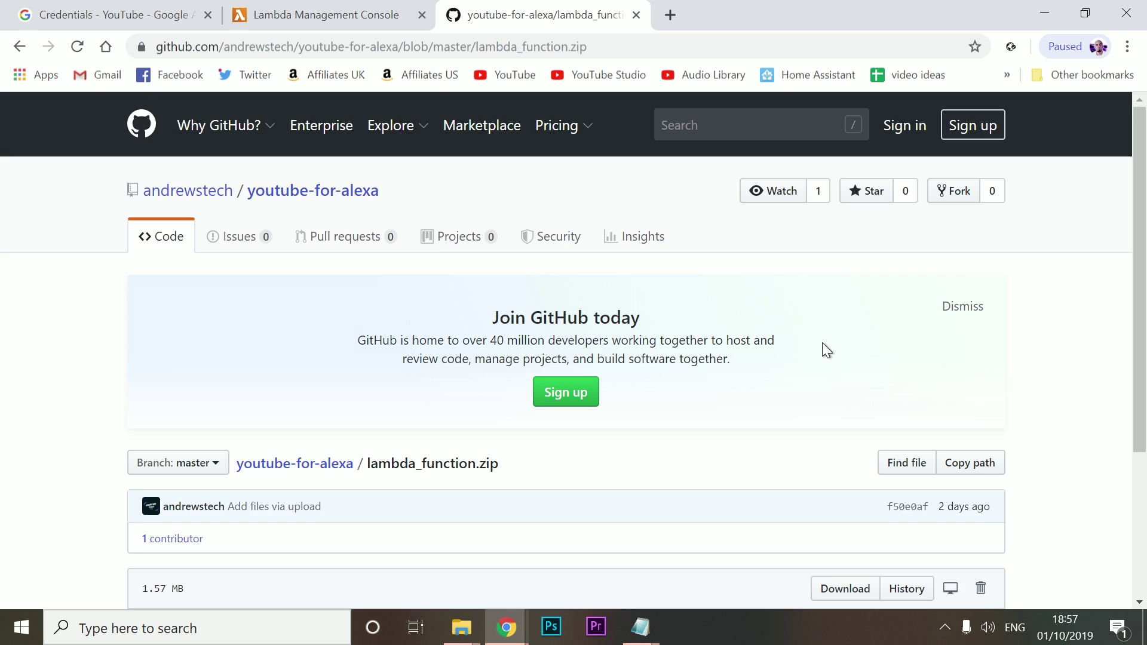
scroll(822, 346, down, 3)
click(830, 418)
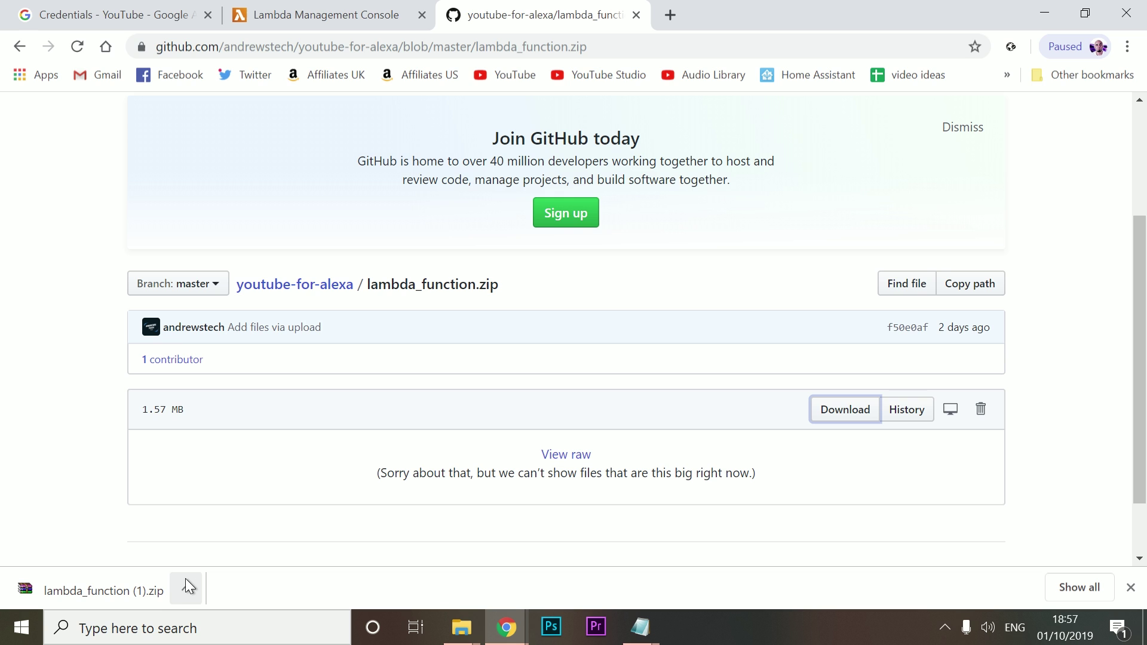
Show the downloaded zip file in its folder and enlarge the folder window to full screen.
click(185, 586)
click(238, 532)
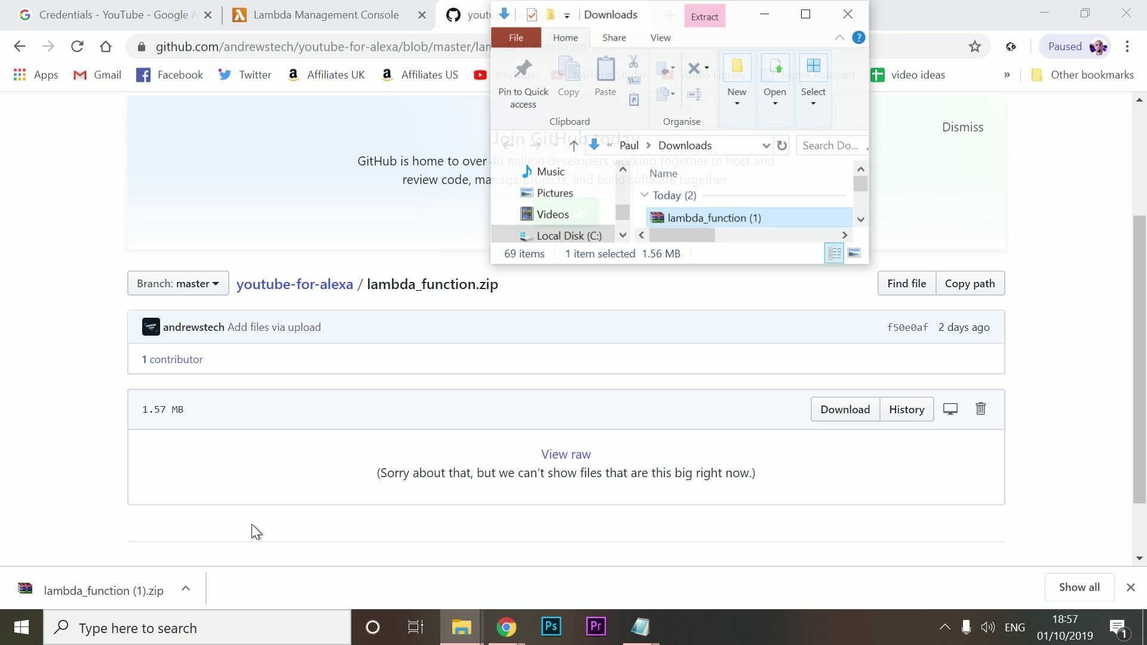
click(818, 7)
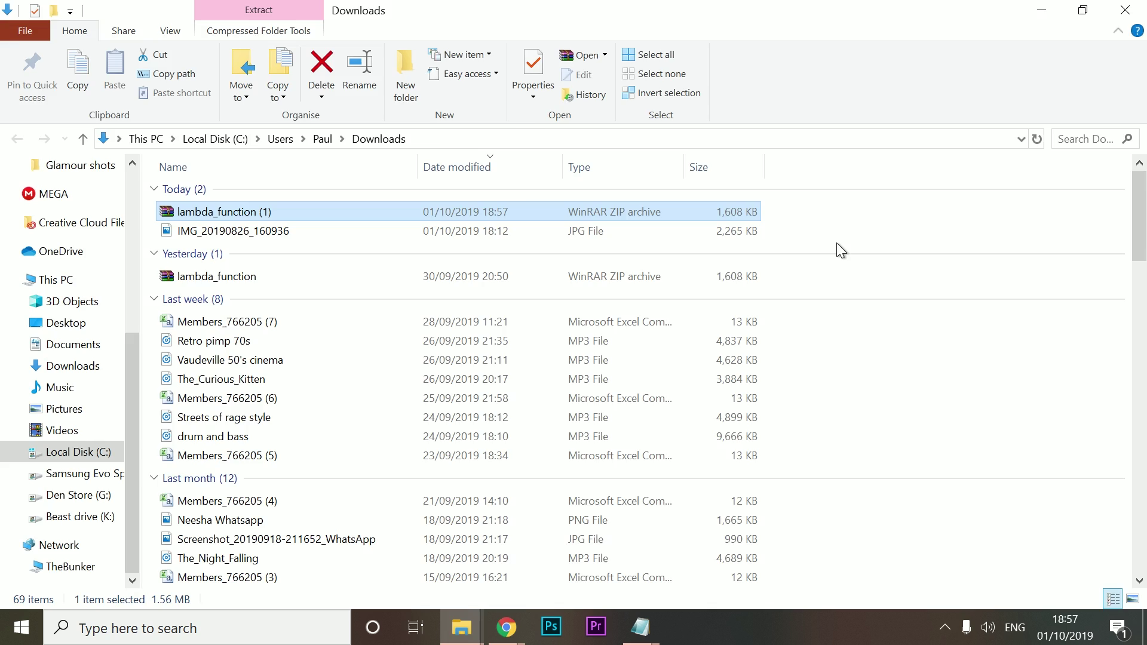
Return to the Lambda console, select the YouTube function in the designer, and set its code entry type to Upload a .zip file.
key(alt+Tab)
click(310, 11)
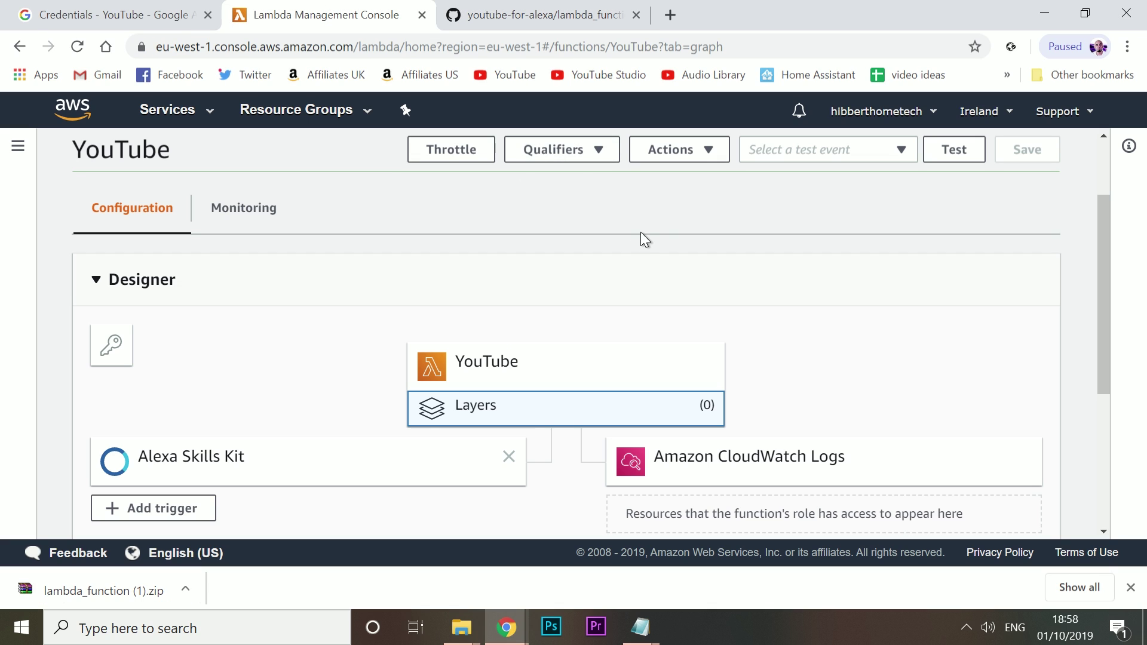
click(499, 368)
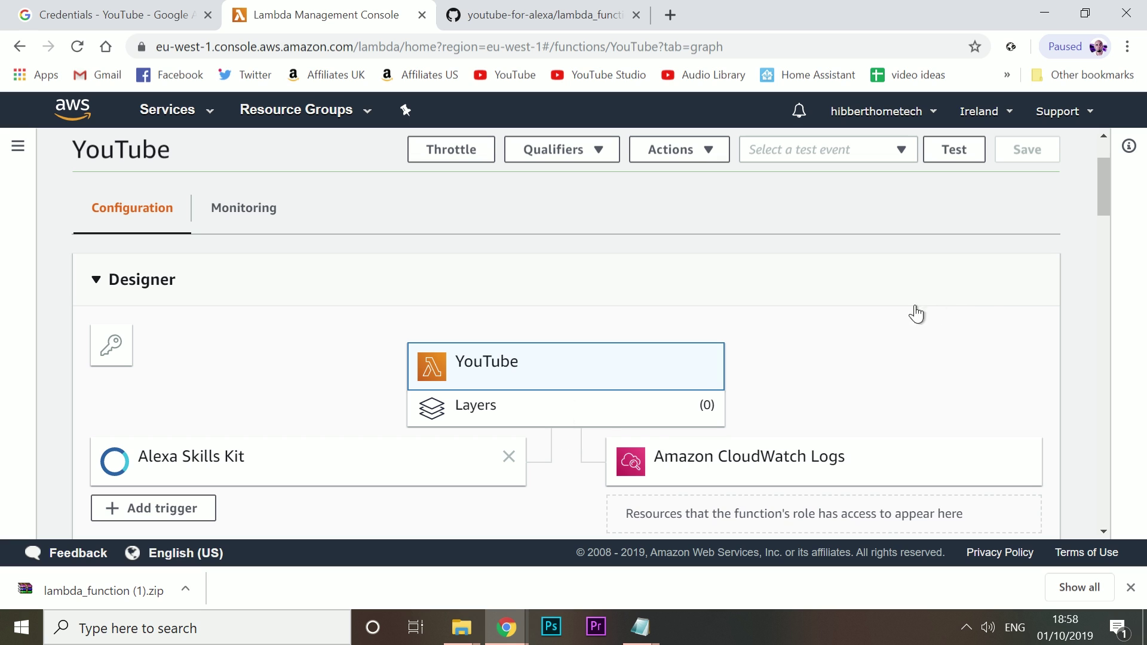
scroll(1069, 395, down, 6)
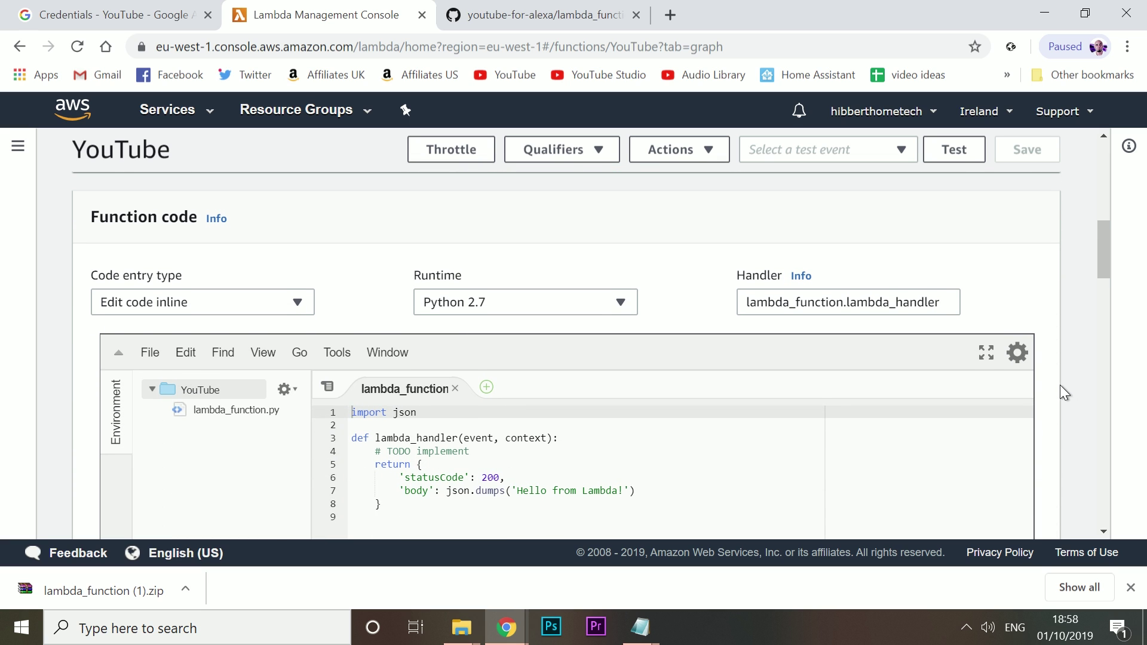
scroll(1061, 393, down, 2)
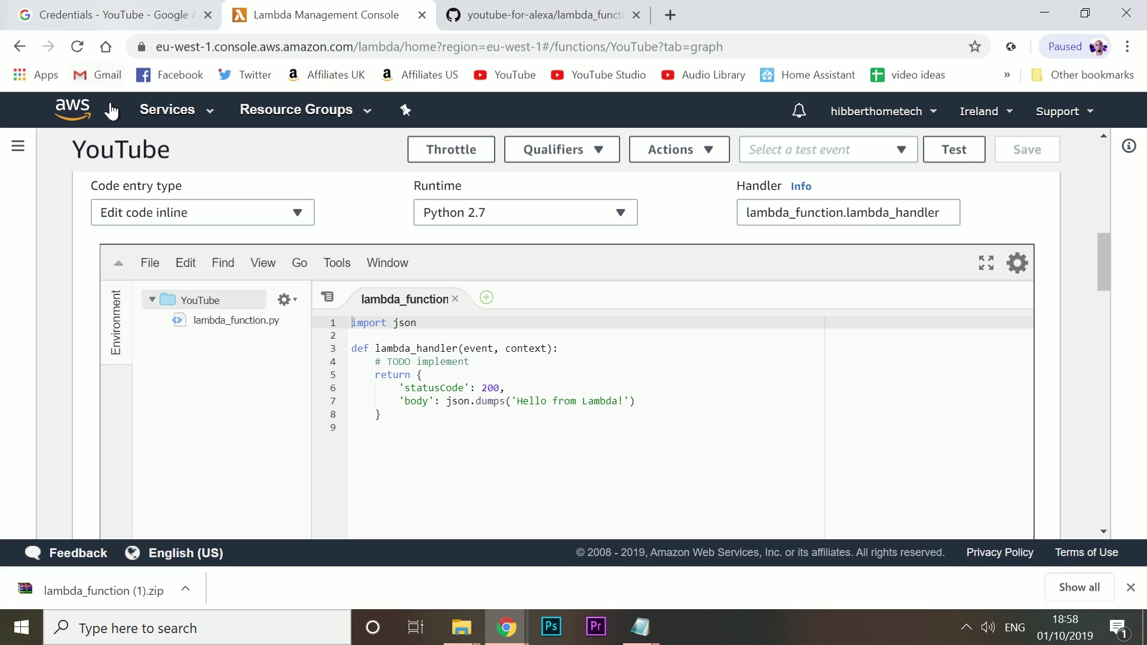
click(299, 214)
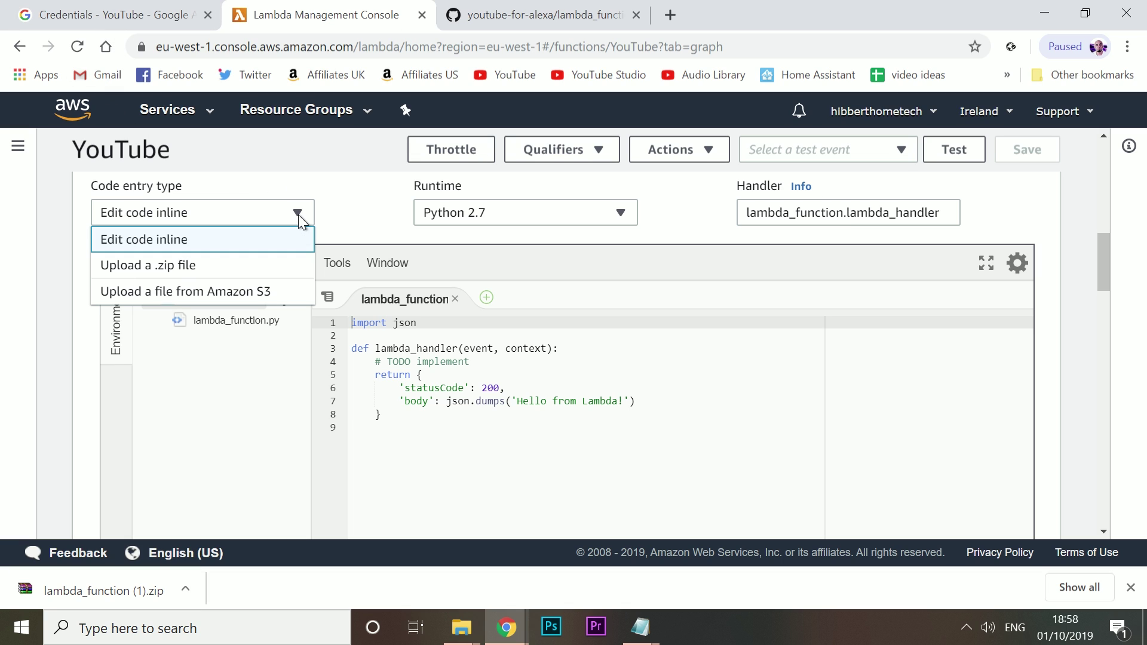
click(184, 266)
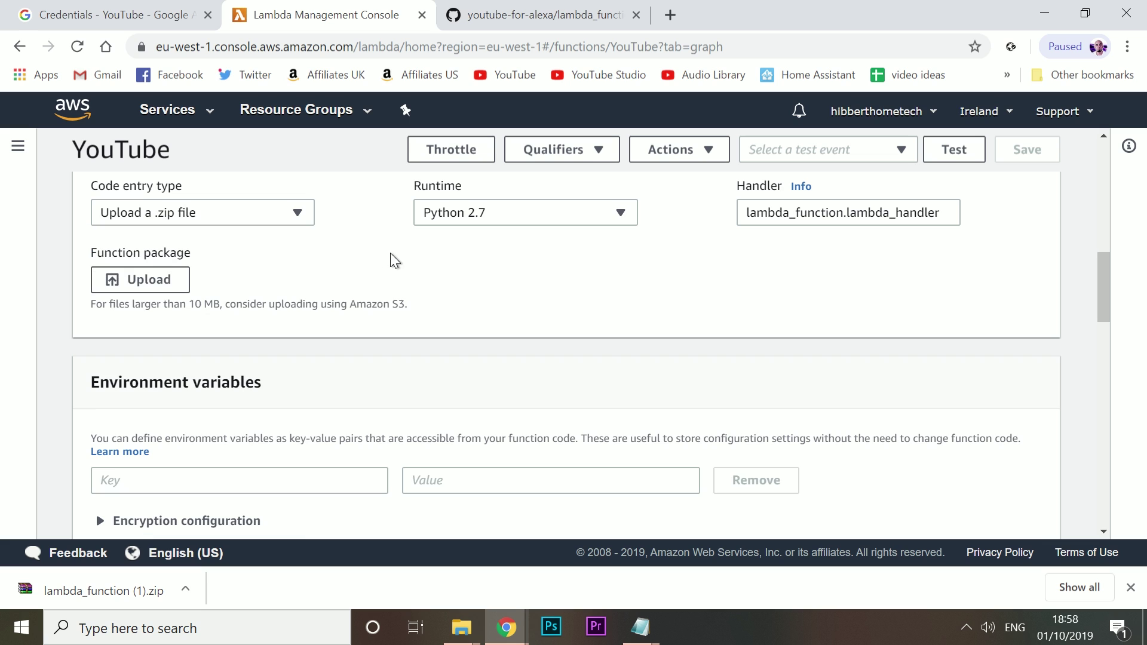
Choose lambda_function (1) from the Downloads folder as the function package.
click(149, 281)
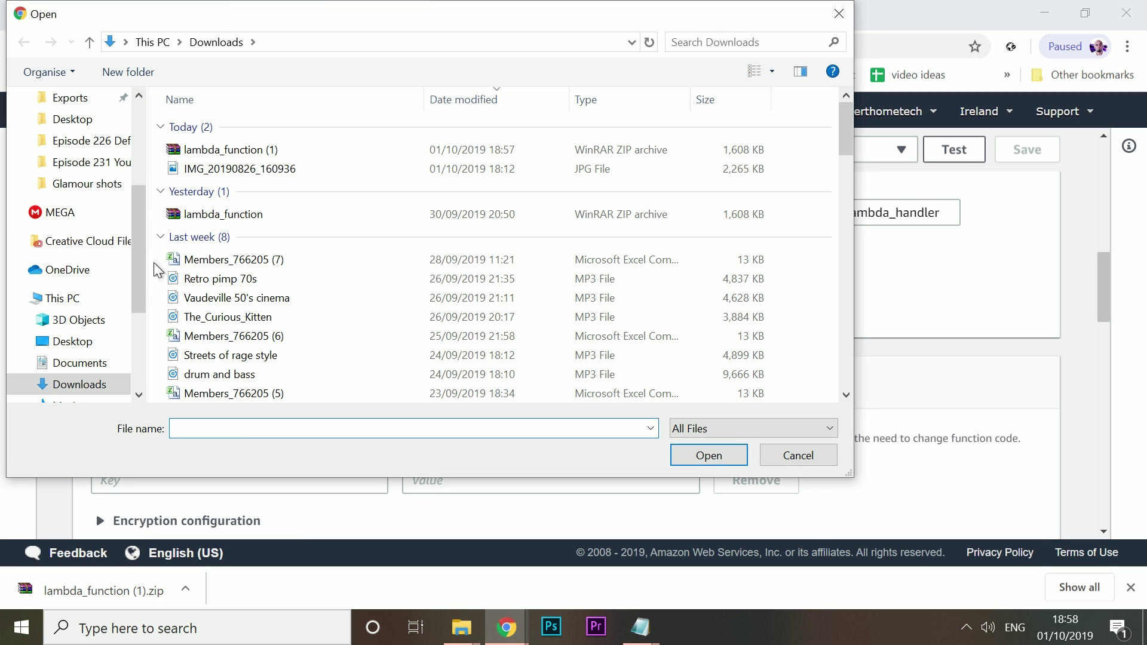
click(245, 150)
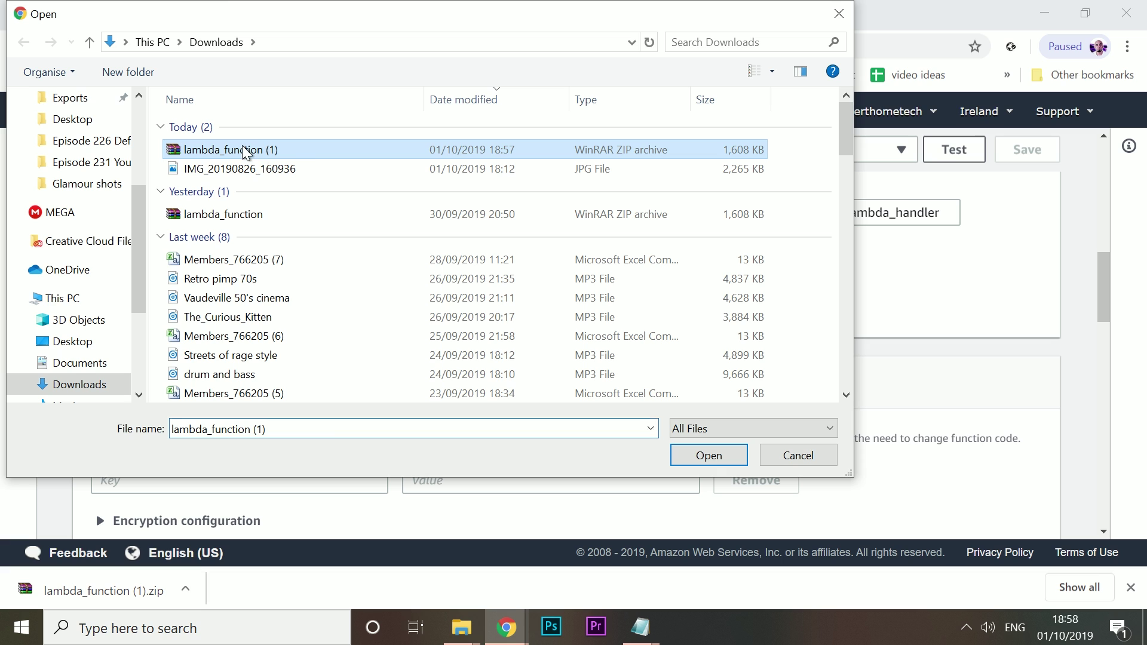
double_click(288, 153)
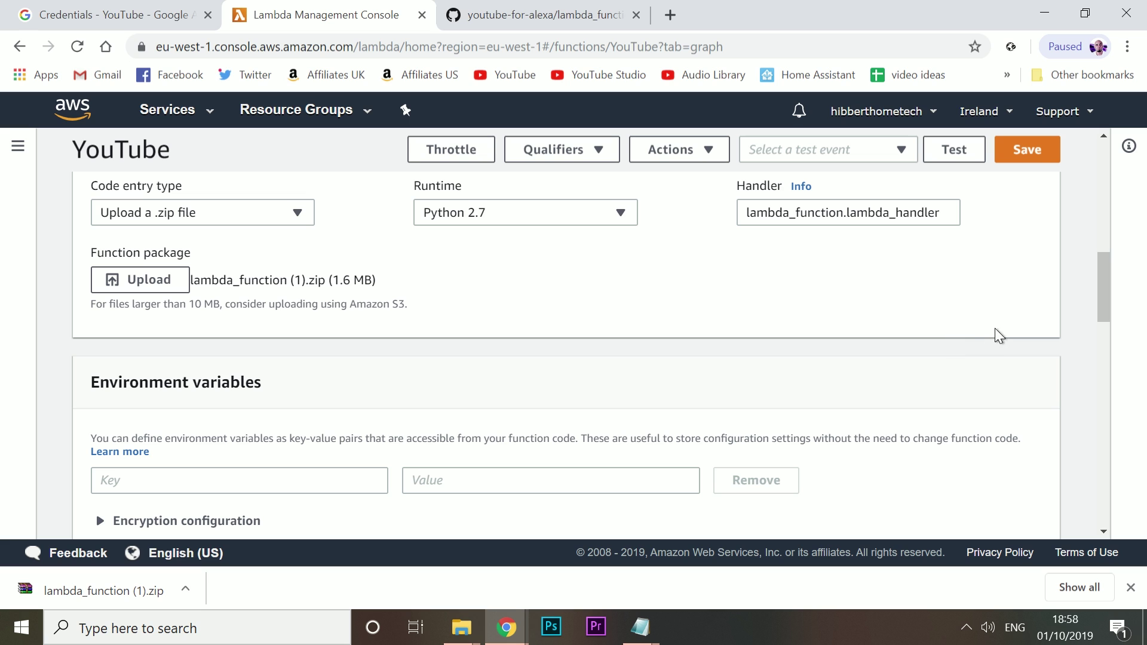
In the function's basic settings, set the memory to 512 MB and the timeout to 10 seconds.
scroll(1048, 333, down, 7)
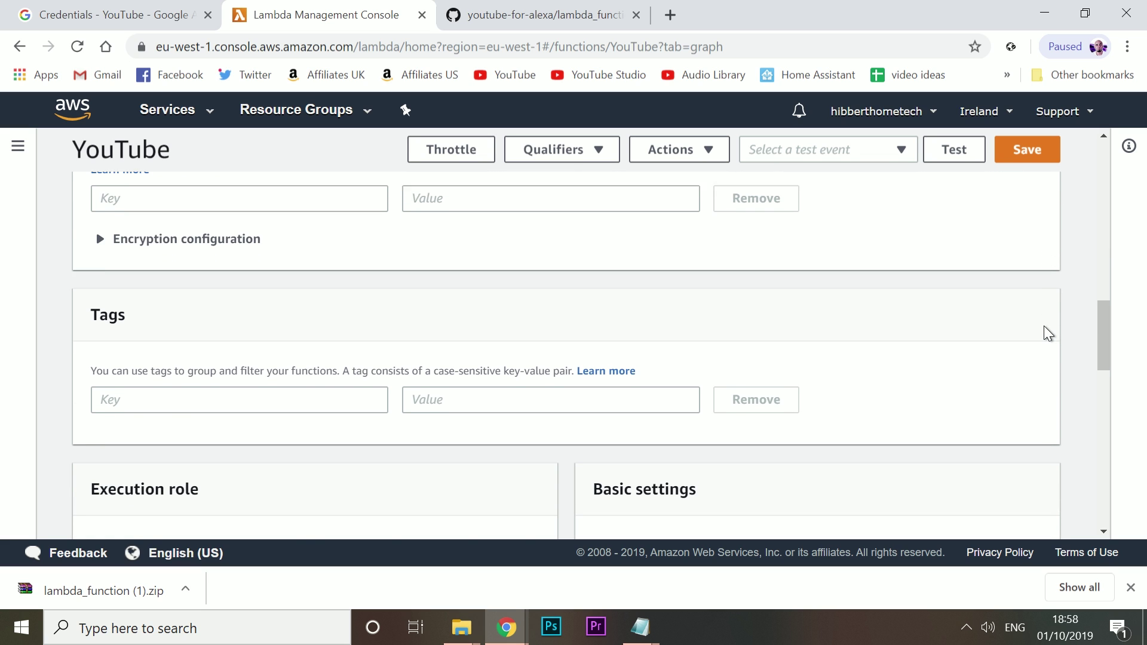
scroll(1047, 332, down, 3)
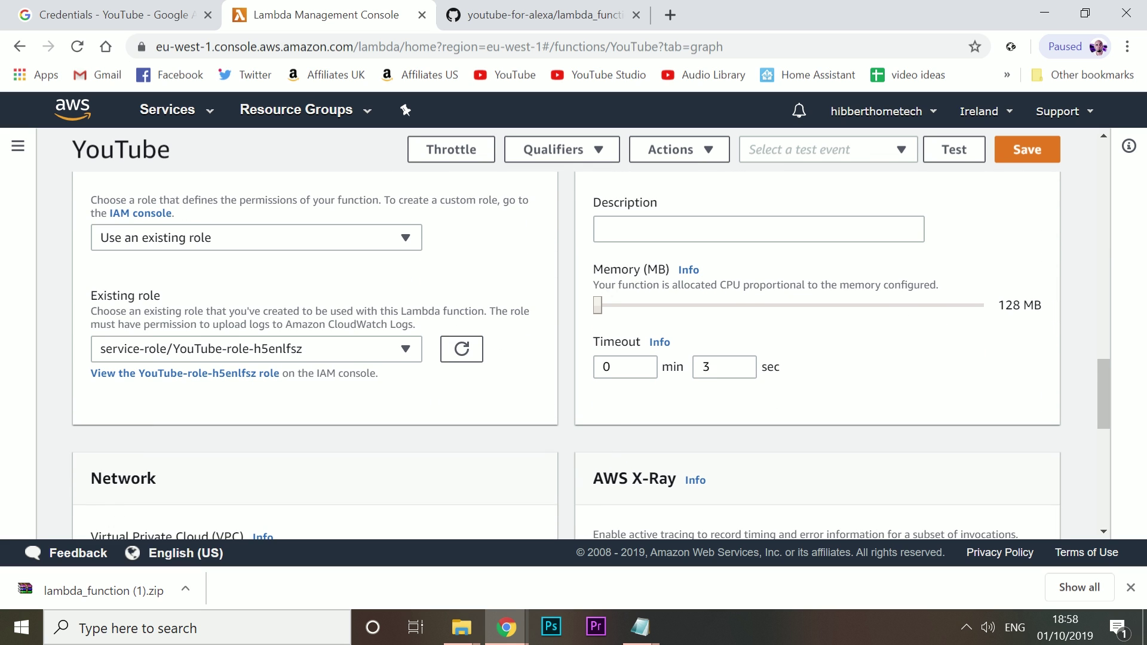
drag(594, 308, 645, 313)
double_click(733, 367)
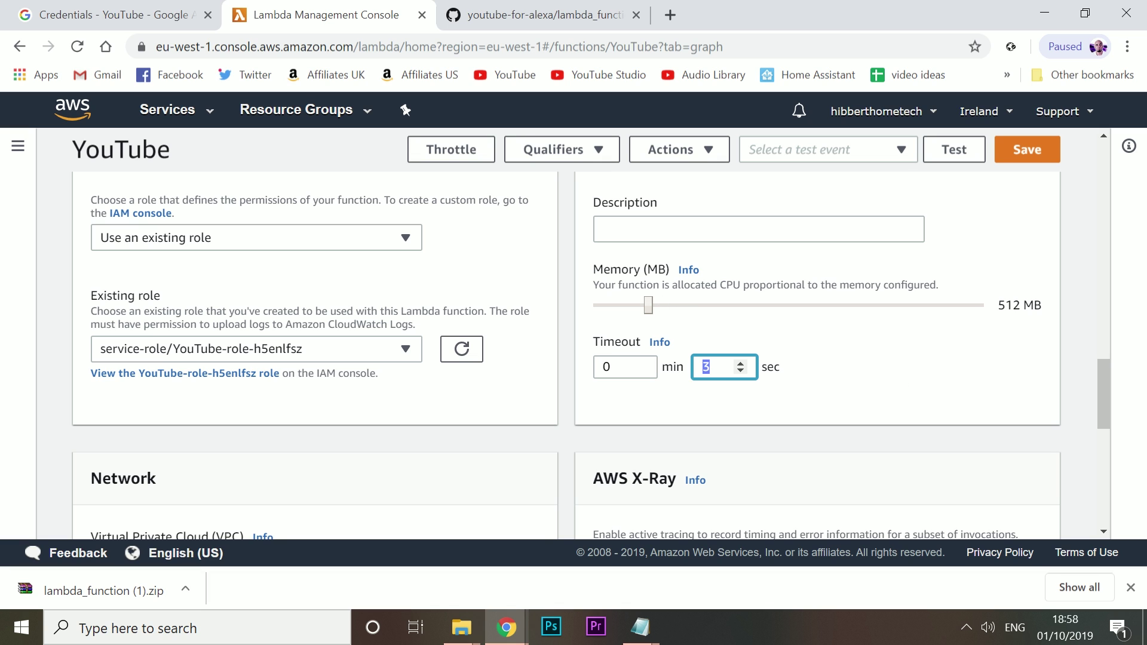
text(10)
click(959, 395)
Add an environment variable with the key DEVELOPER_KEY to the function.
scroll(960, 394, up, 5)
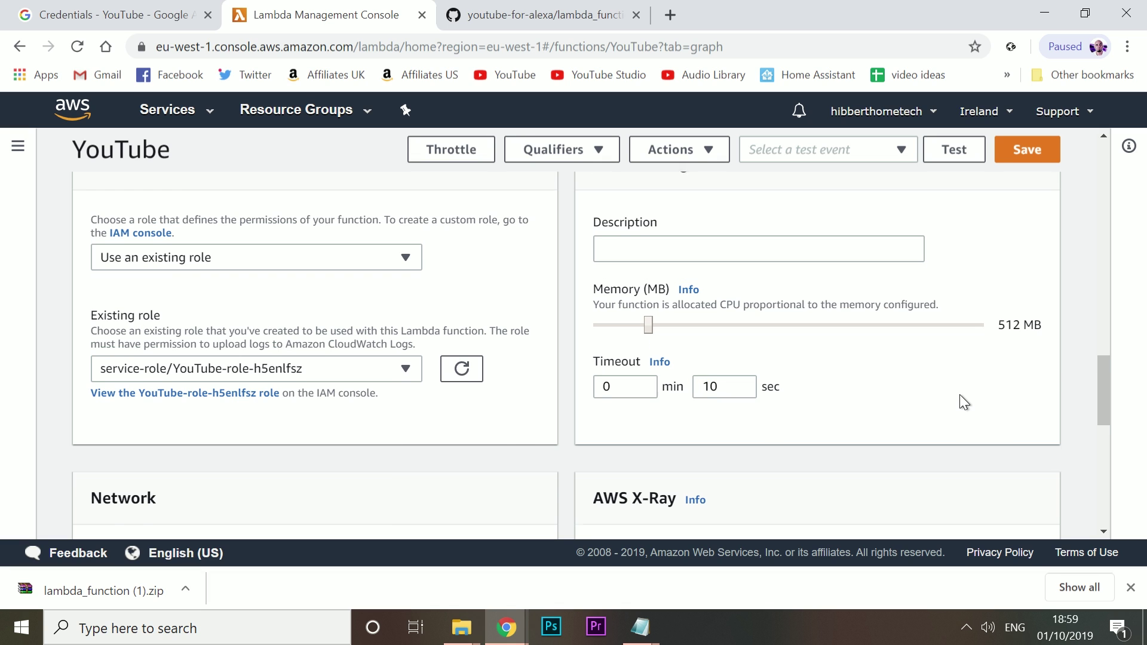
scroll(959, 394, up, 4)
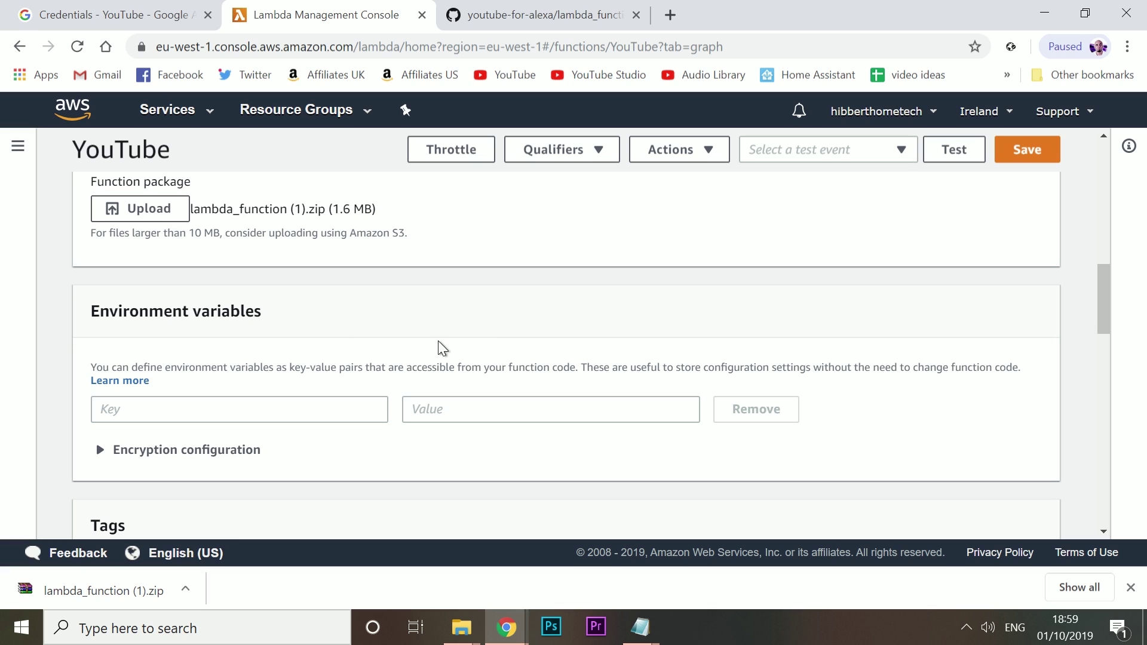
drag(262, 311, 149, 311)
click(174, 322)
click(249, 417)
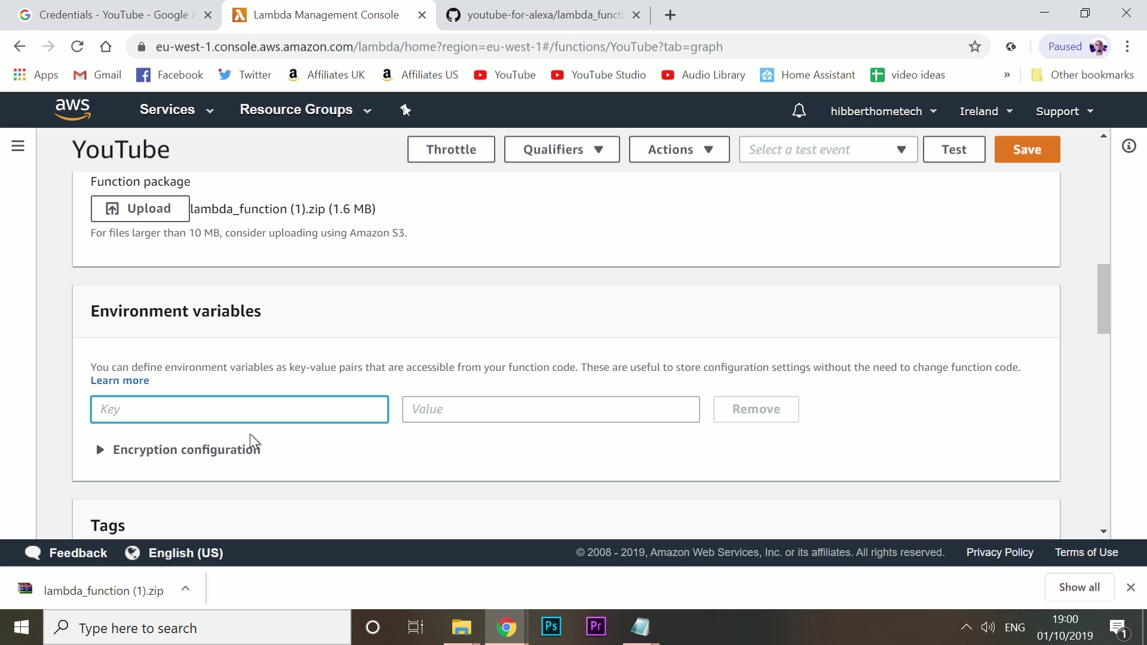
text(DEVE)
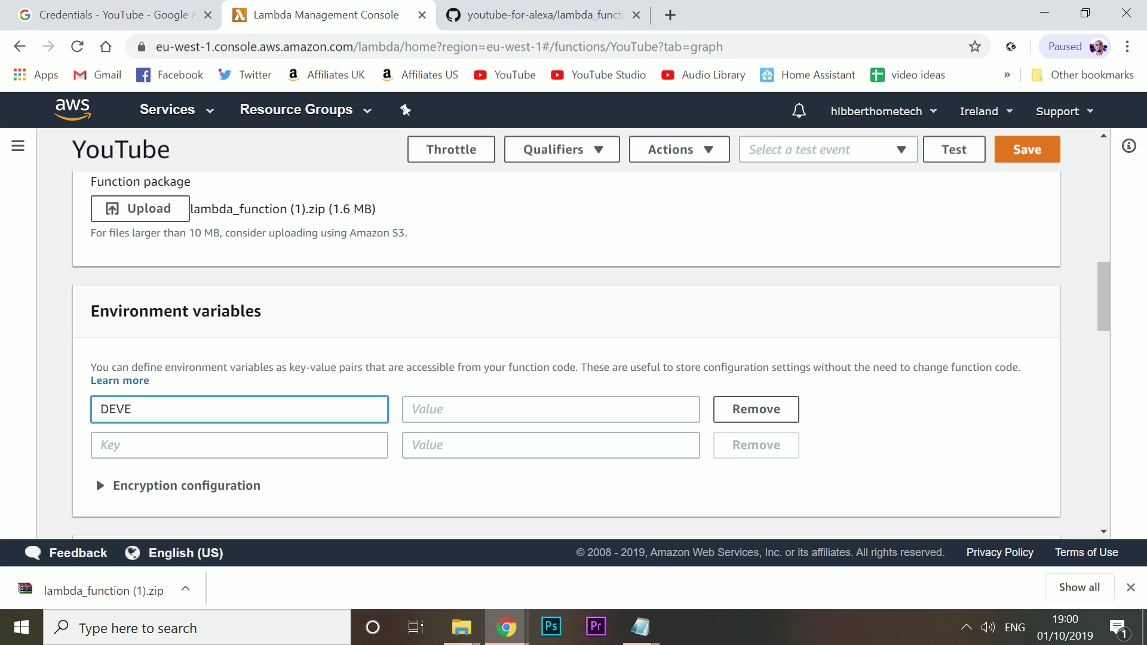
text(LOPER_KEY)
key(Tab)
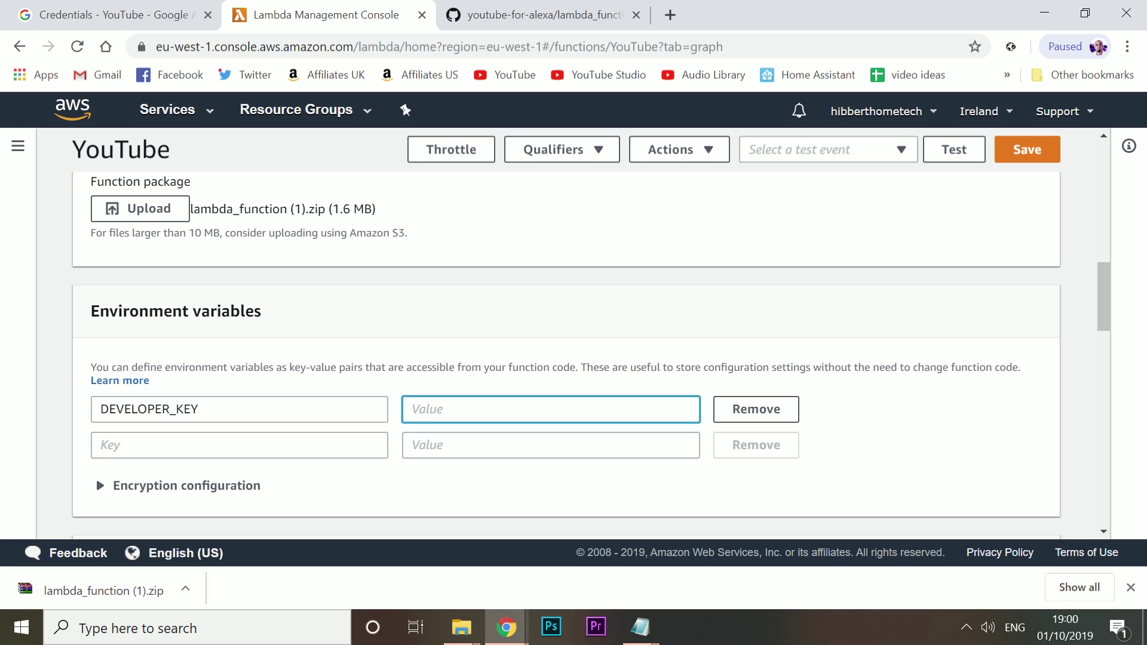
Copy the saved API key from the untitled Notepad note and paste it as the DEVELOPER_KEY variable's value.
click(644, 631)
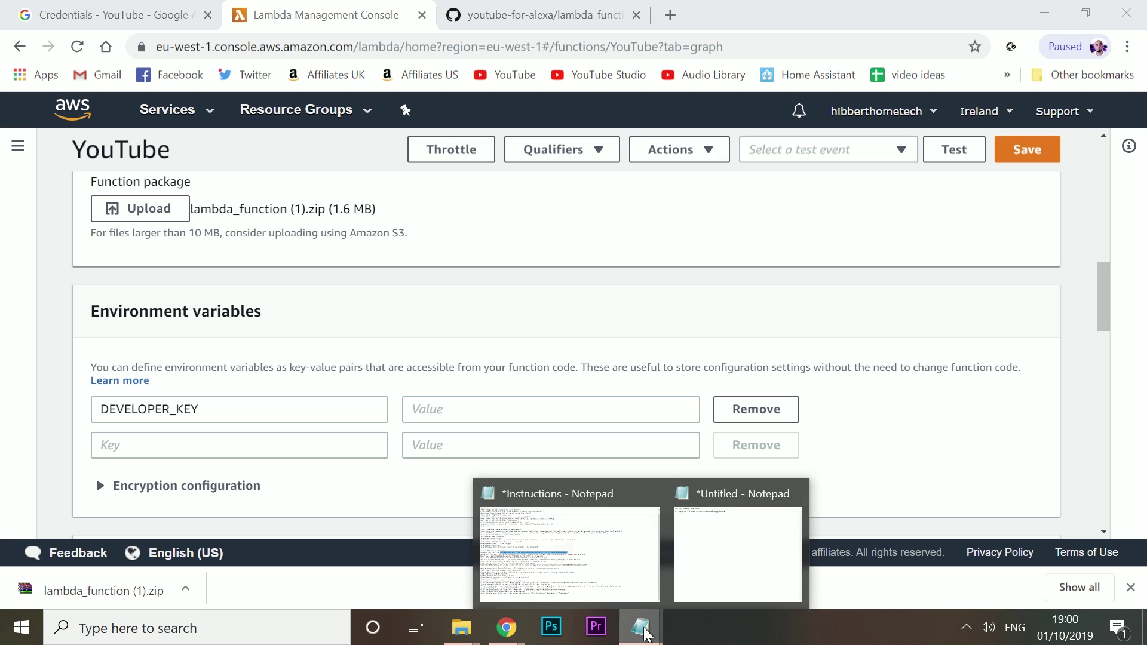
click(739, 549)
key(ctrl+a)
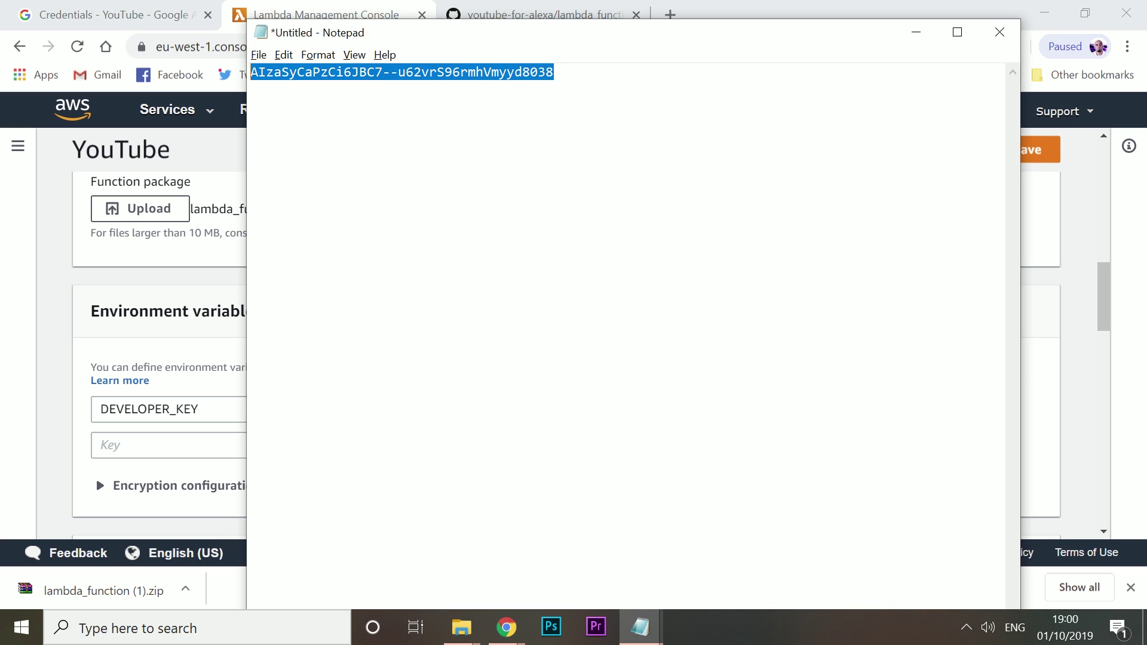
key(ctrl+c)
key(alt+Tab)
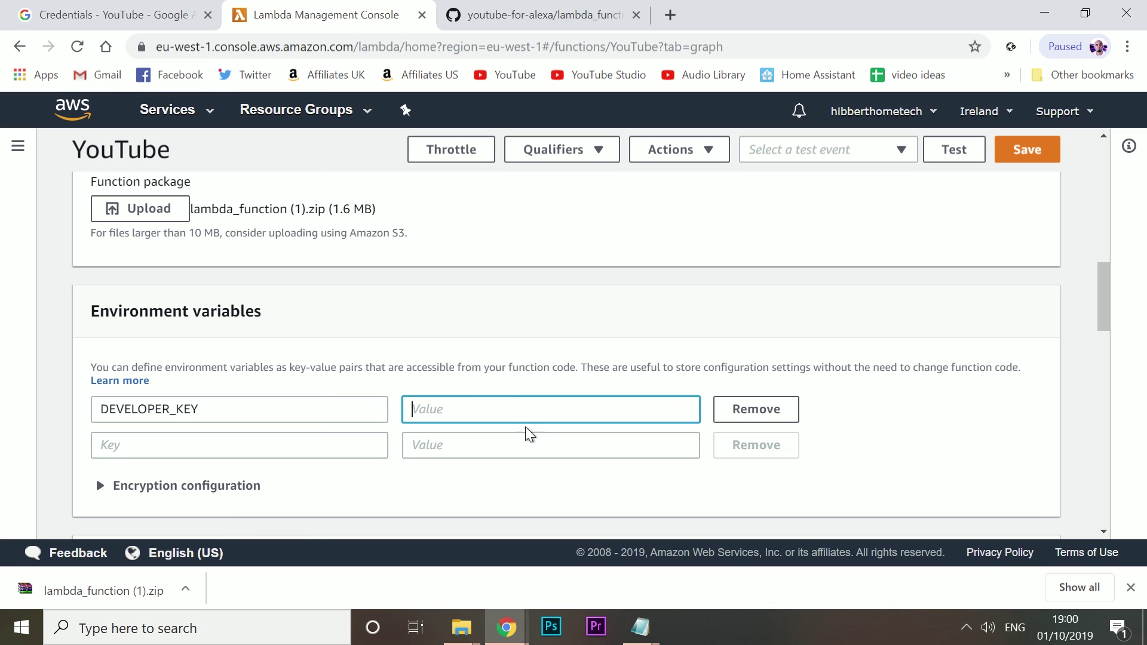
key(ctrl+v)
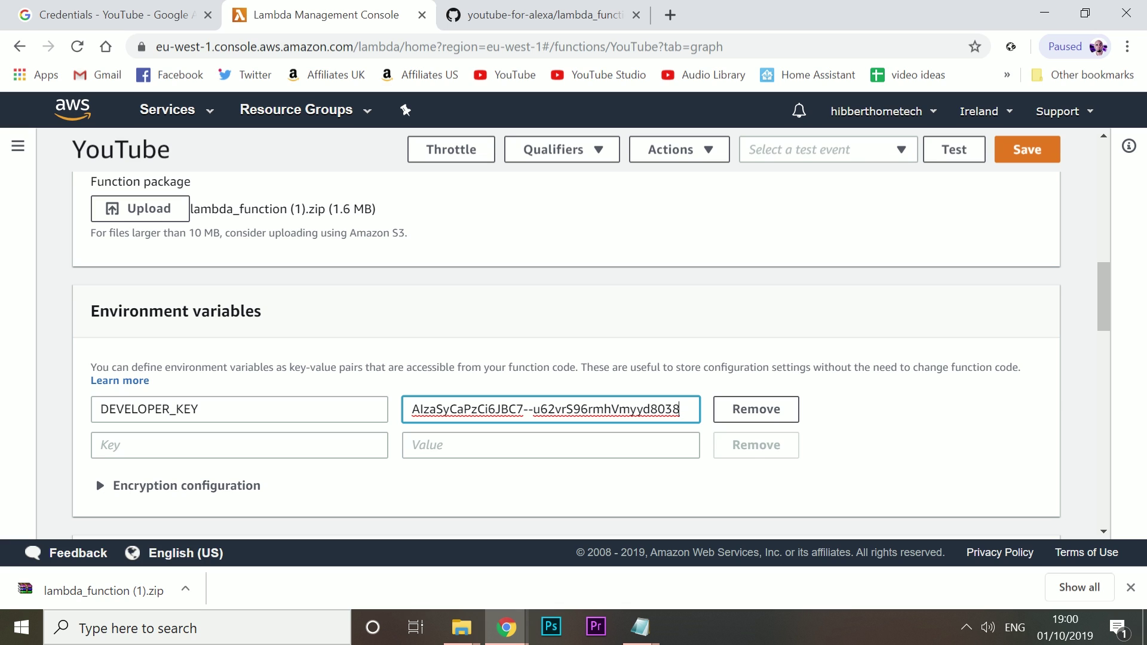
Add a second environment variable with the key youtube_dl and the value true, and save the function.
click(239, 445)
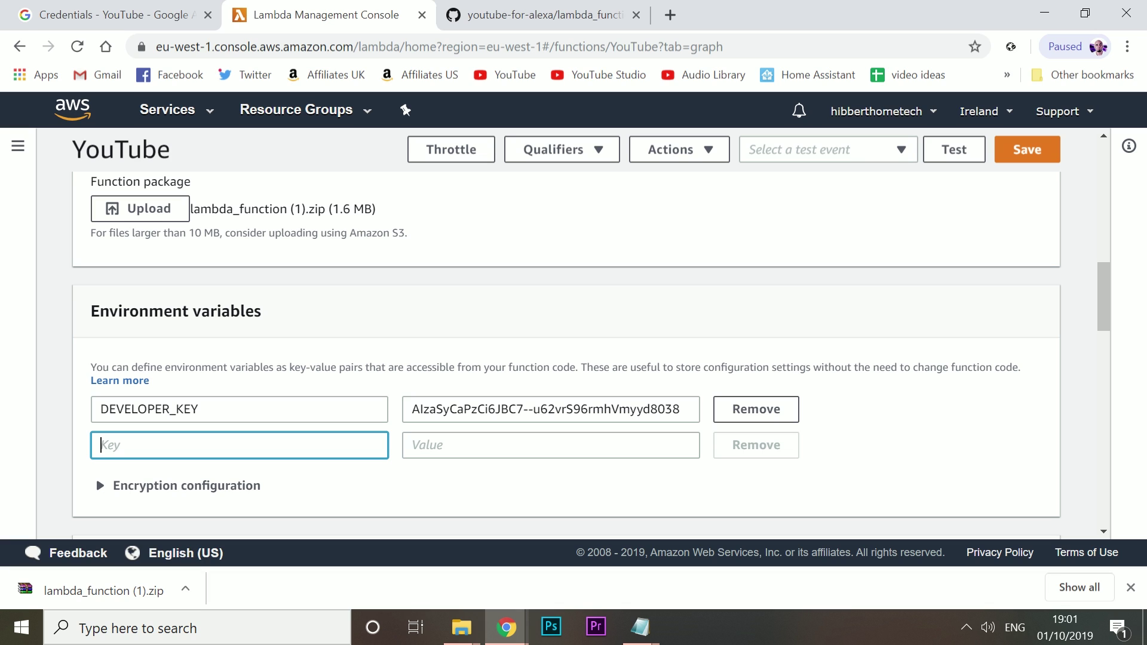
text(youtu)
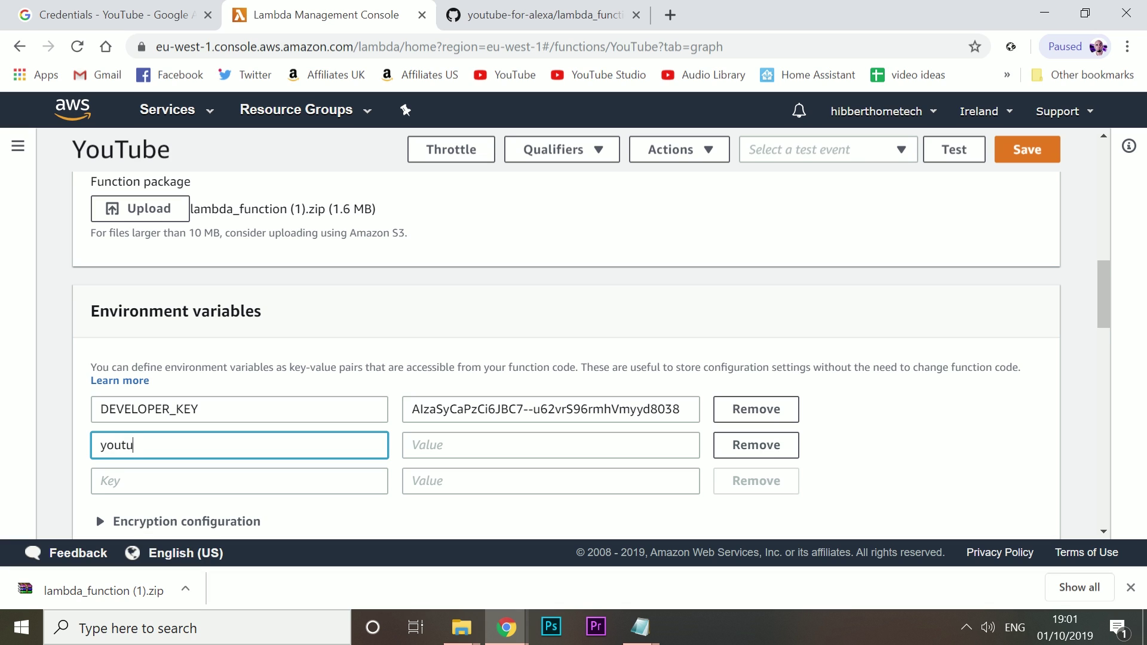
text(be_dl)
key(Tab)
text(true)
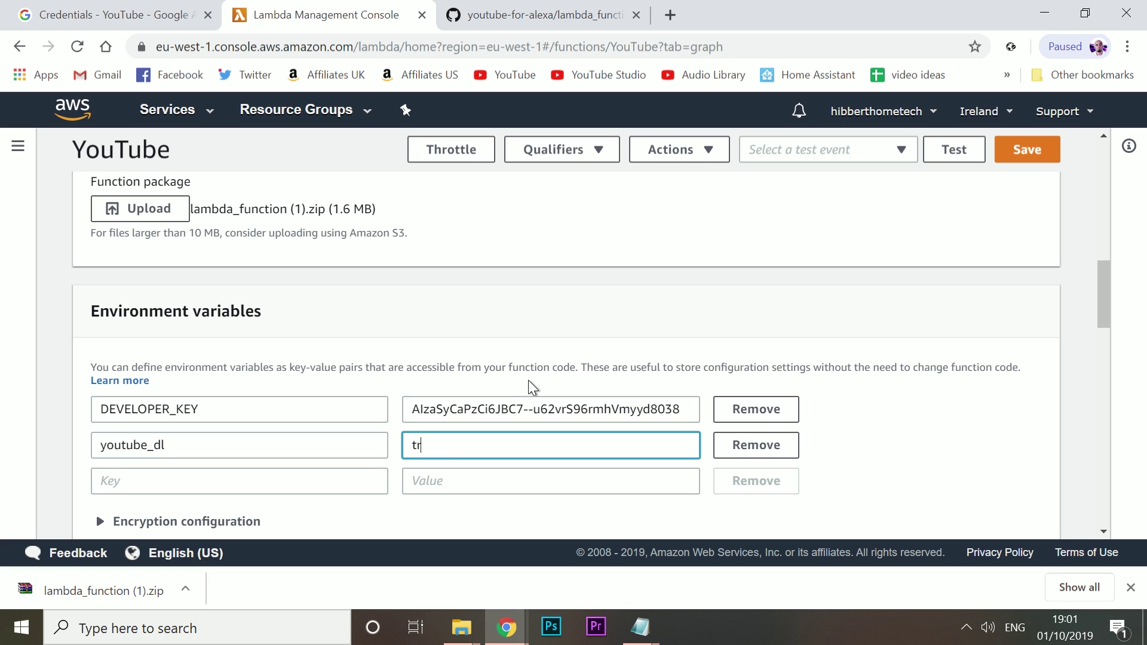
click(1036, 160)
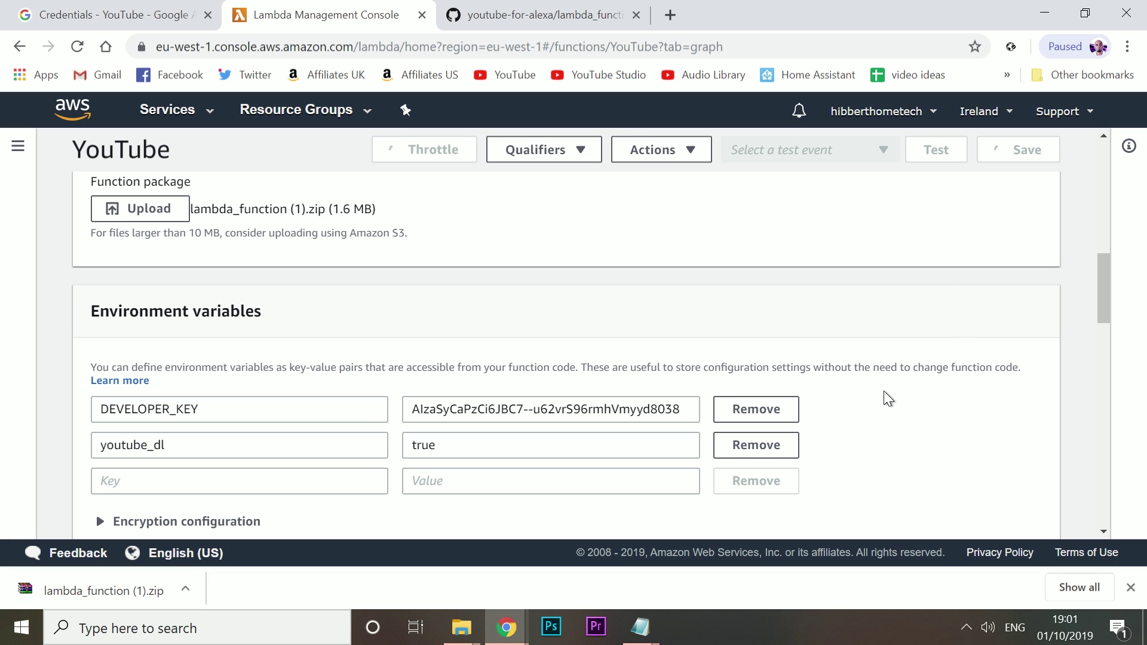
Copy the function's ARN and paste it below the API key in the untitled Notepad note.
scroll(1085, 299, up, 10)
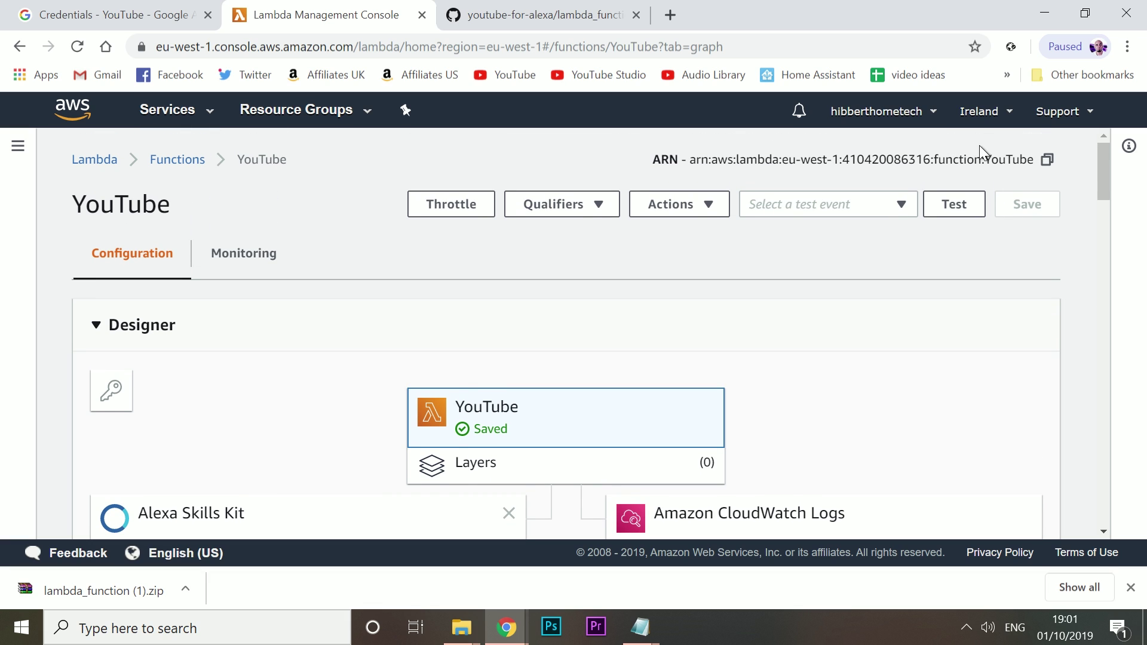
click(1047, 159)
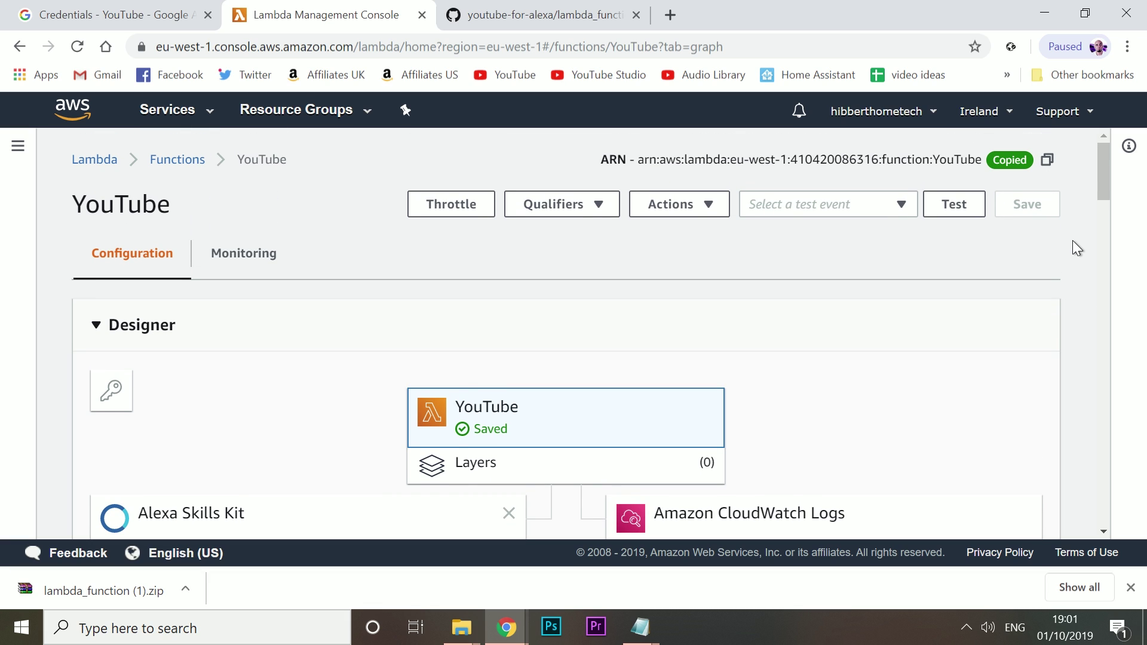
key(alt+Tab)
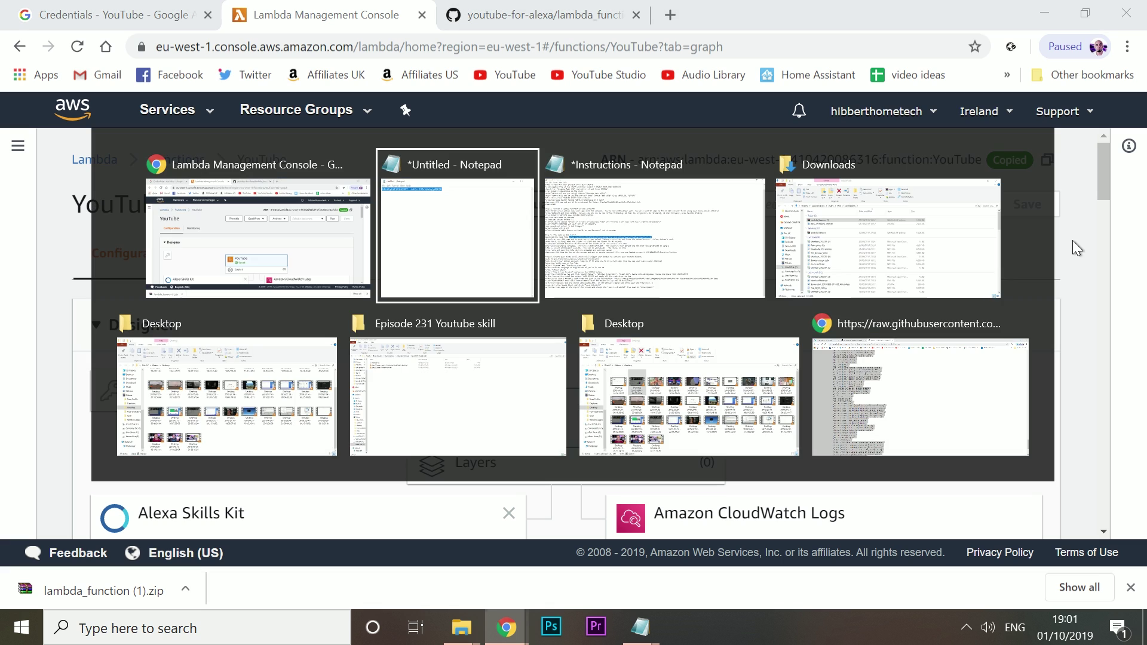
key(End)
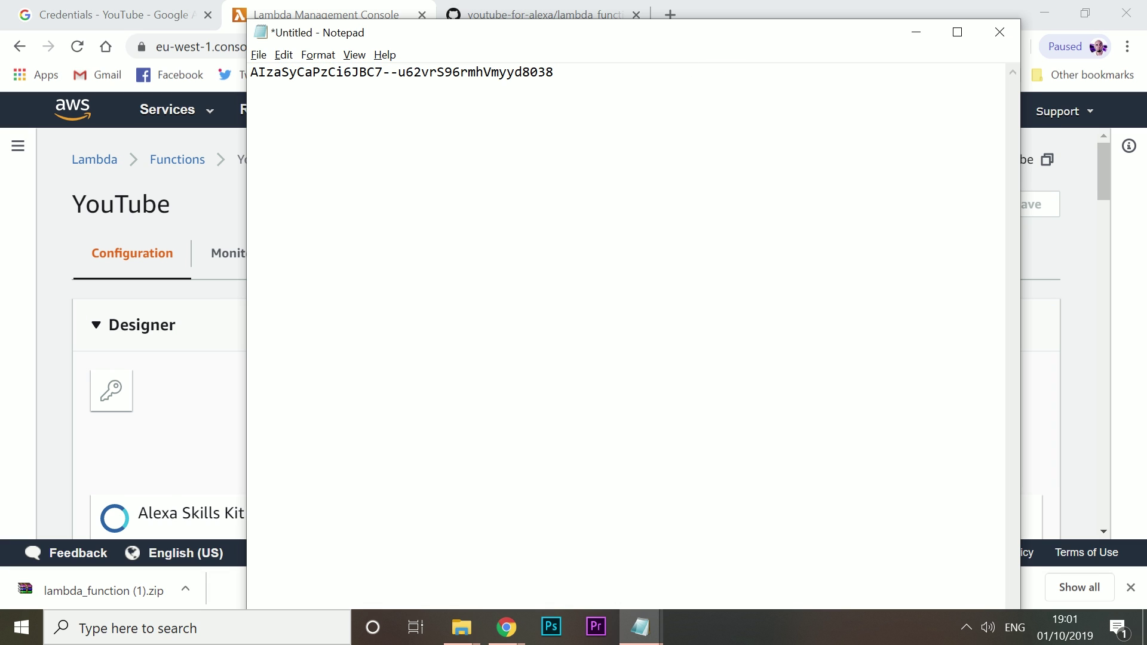
key(ctrl+v)
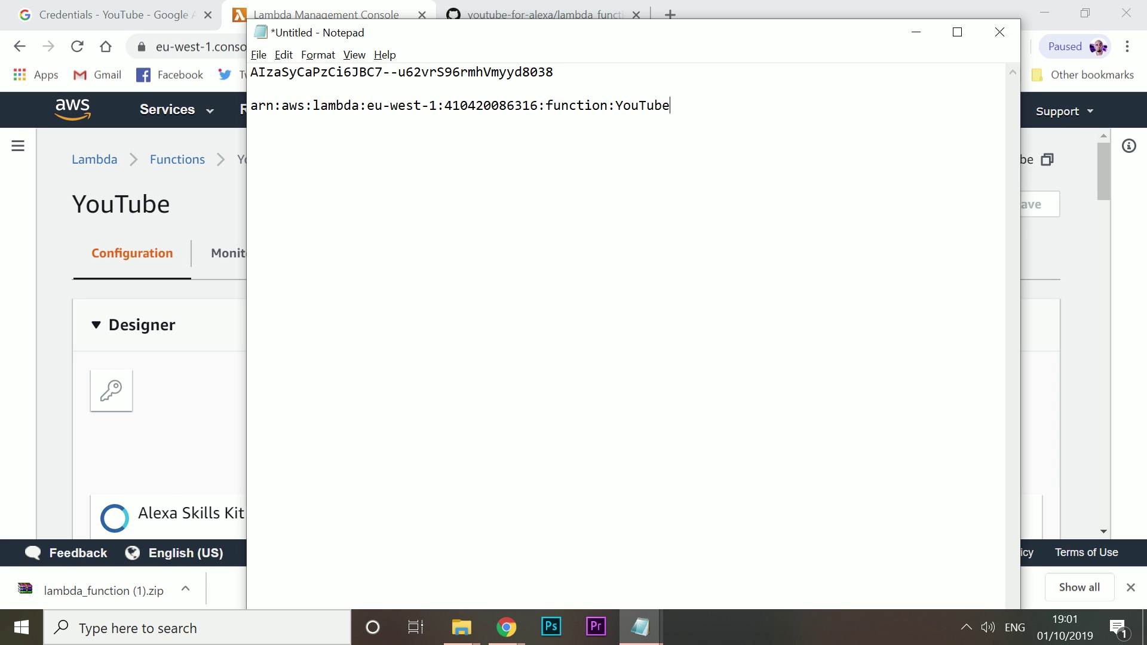
click(898, 7)
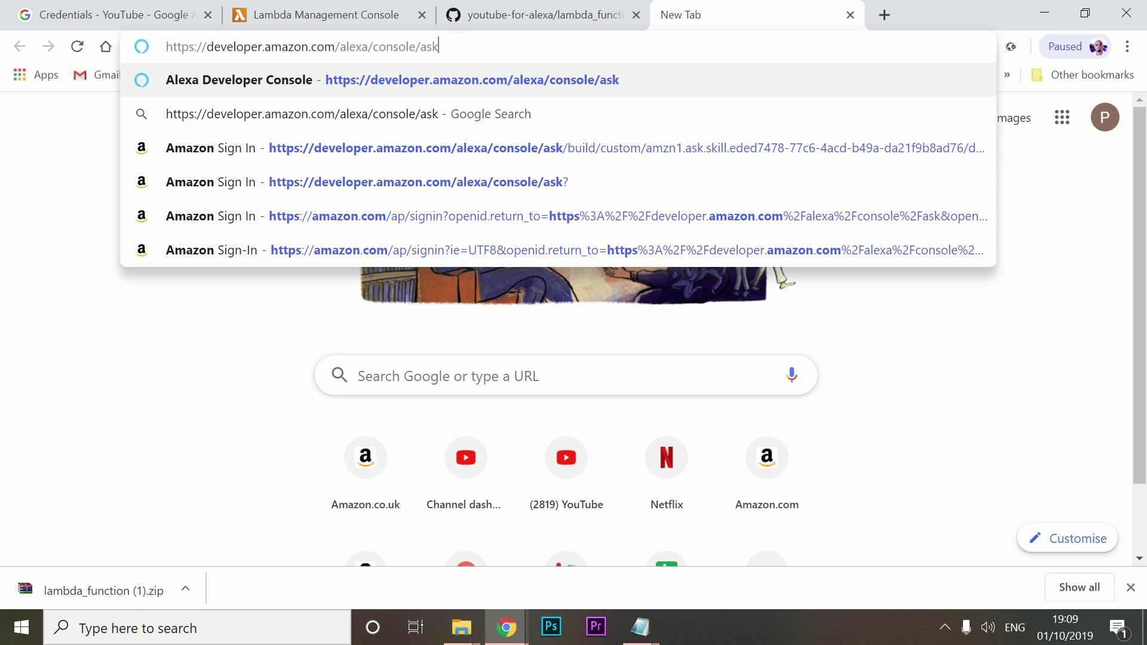
key(Return)
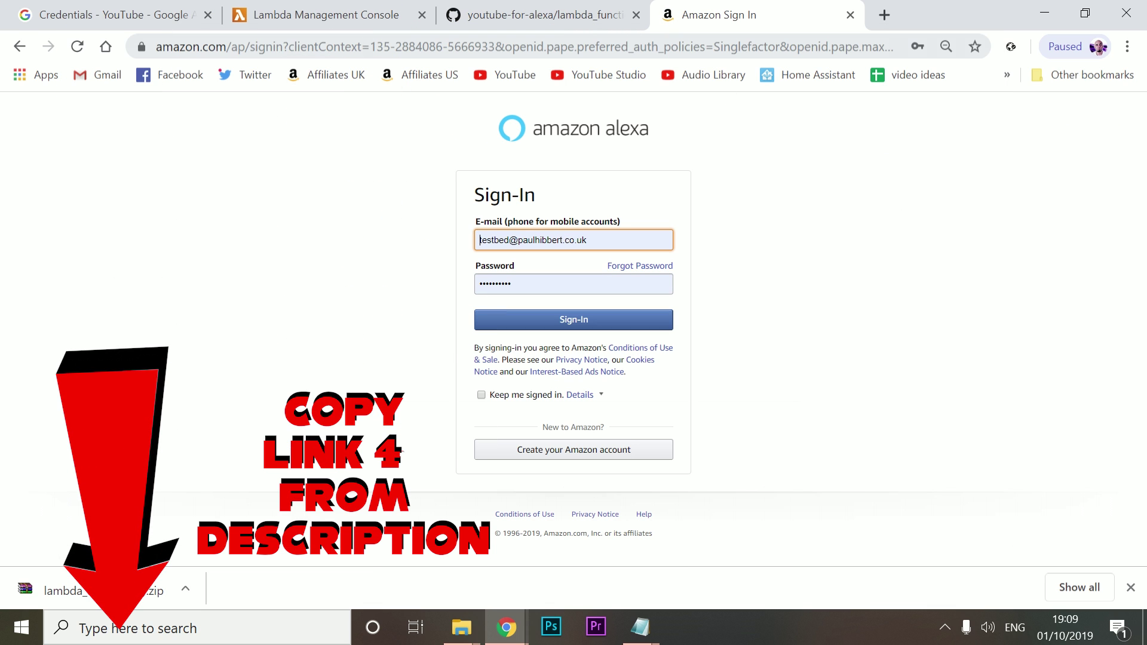
click(574, 323)
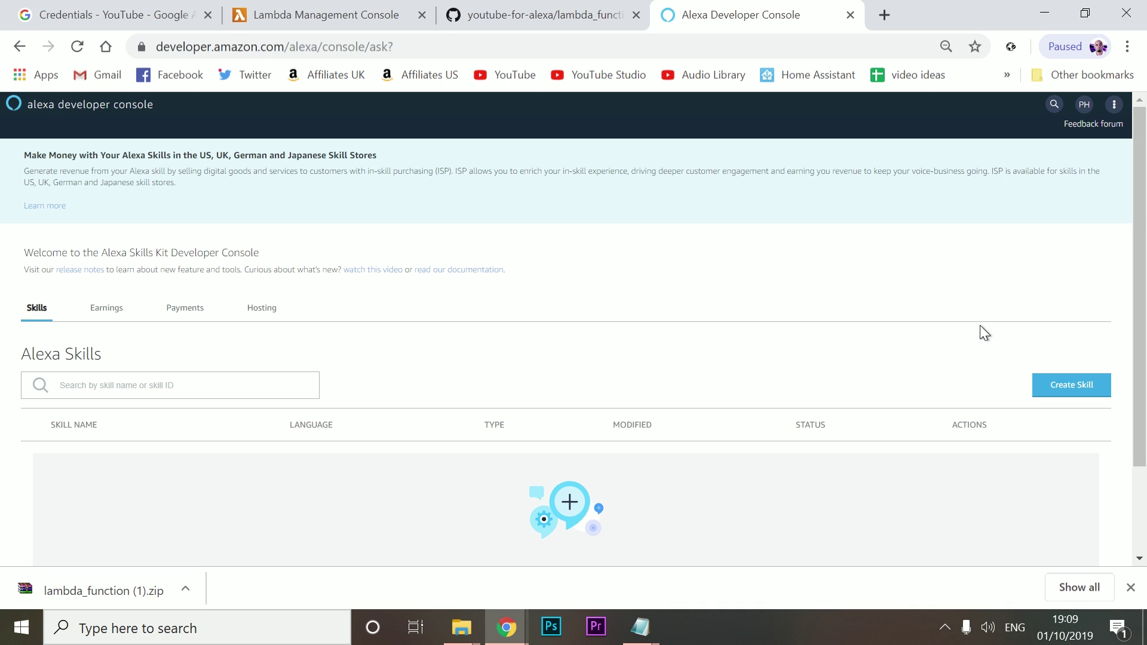
Start creating a new Alexa skill and name it You Tube.
click(1065, 384)
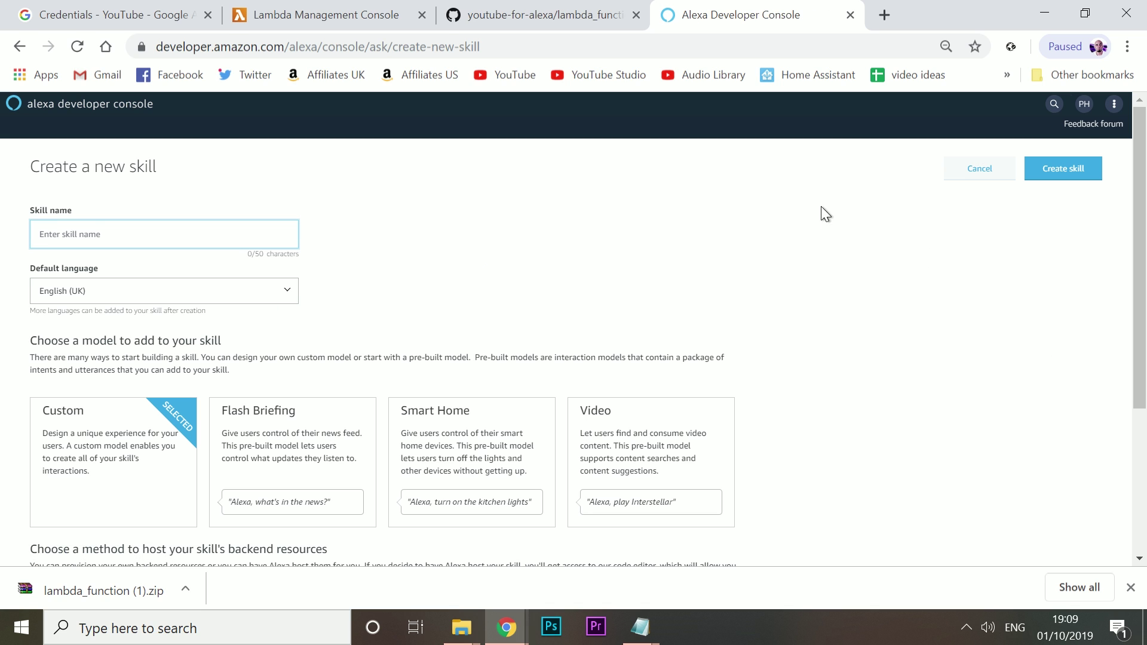
click(148, 220)
key(Down)
key(Down)
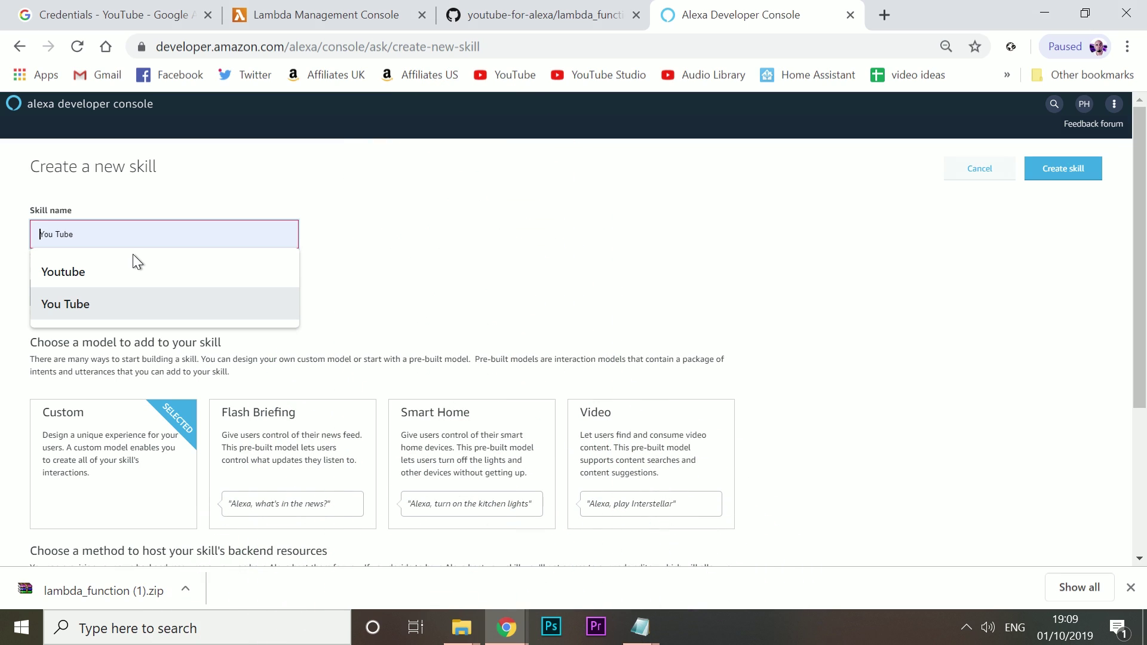
click(133, 305)
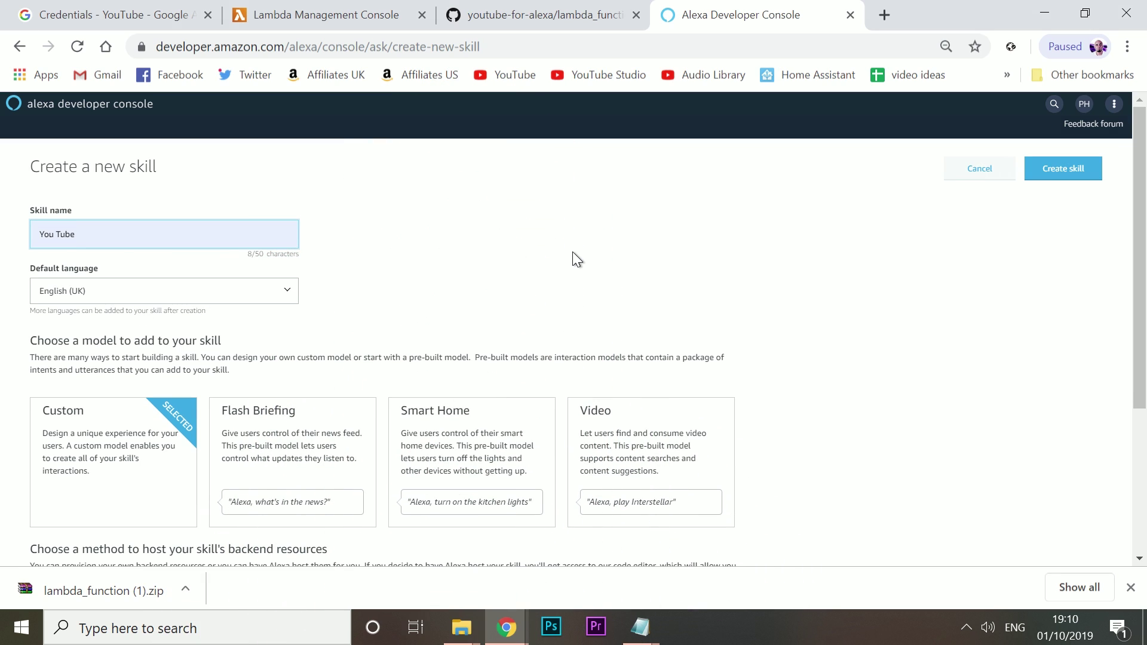
Create the skill with the Custom model and English (UK) as default language, using the Start from scratch template.
click(105, 481)
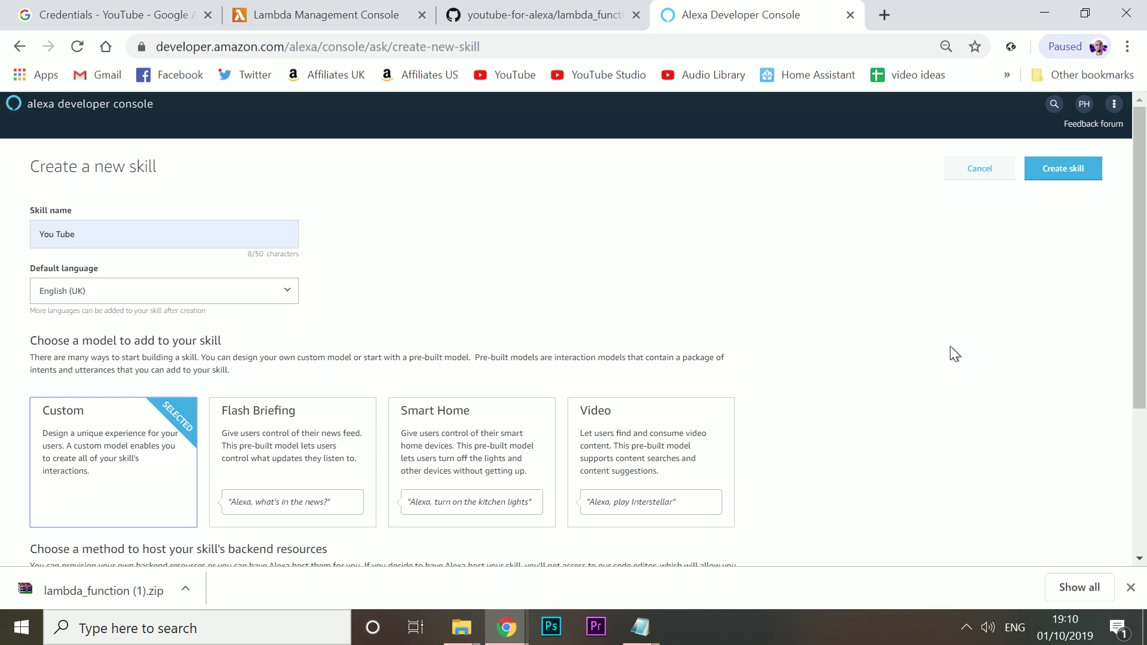
scroll(950, 346, down, 5)
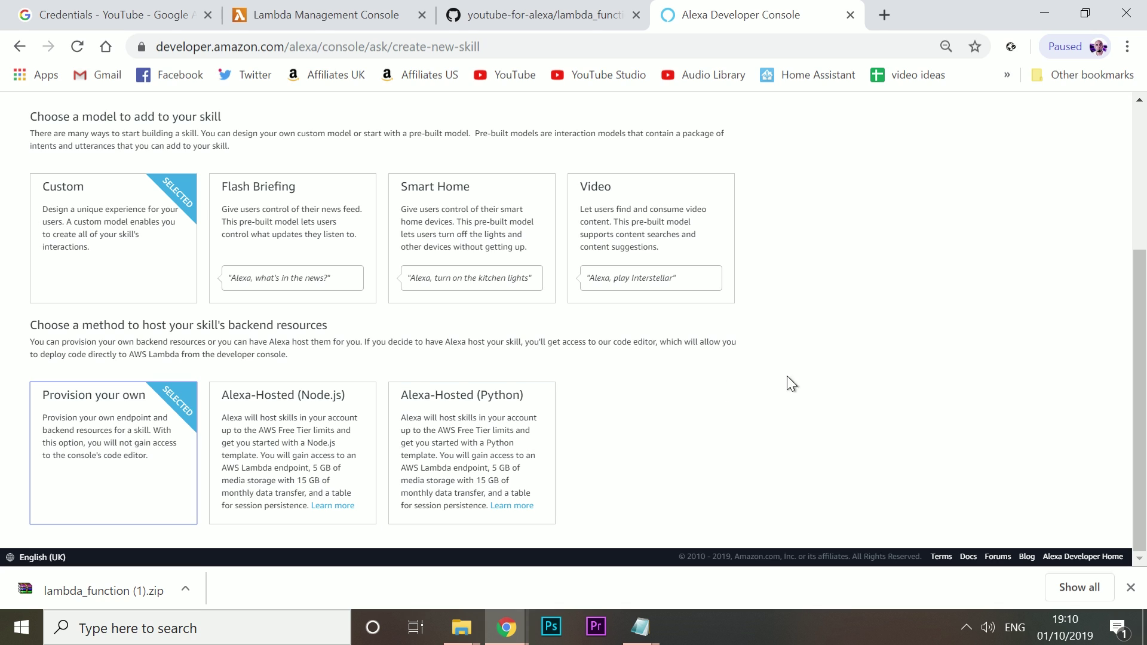
scroll(1066, 321, up, 5)
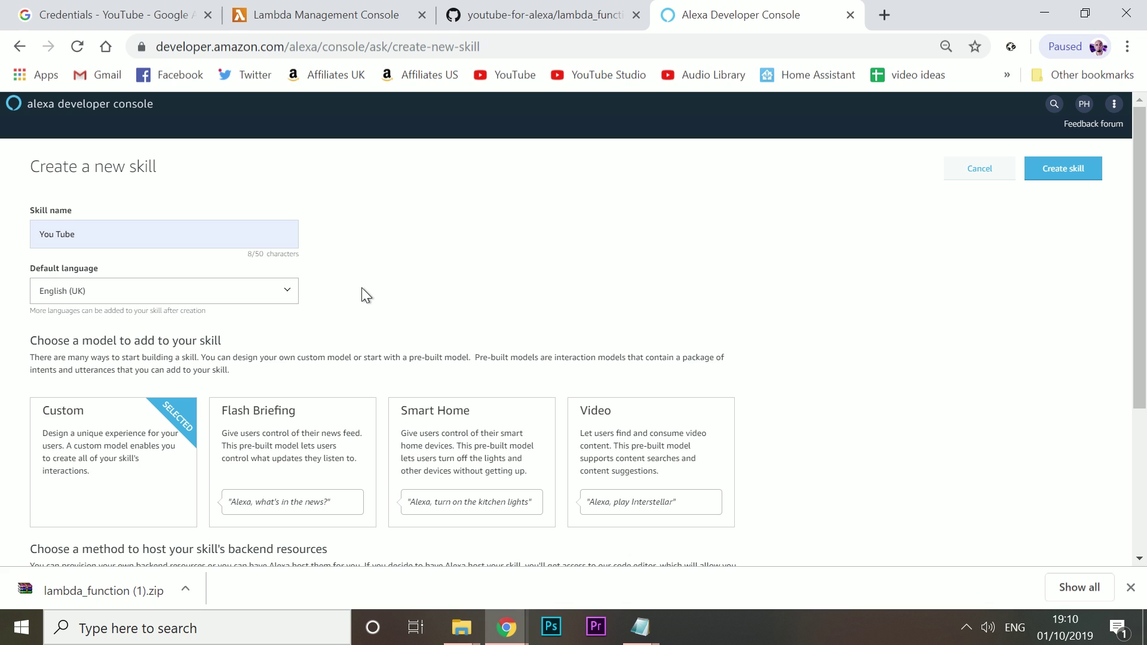
click(295, 296)
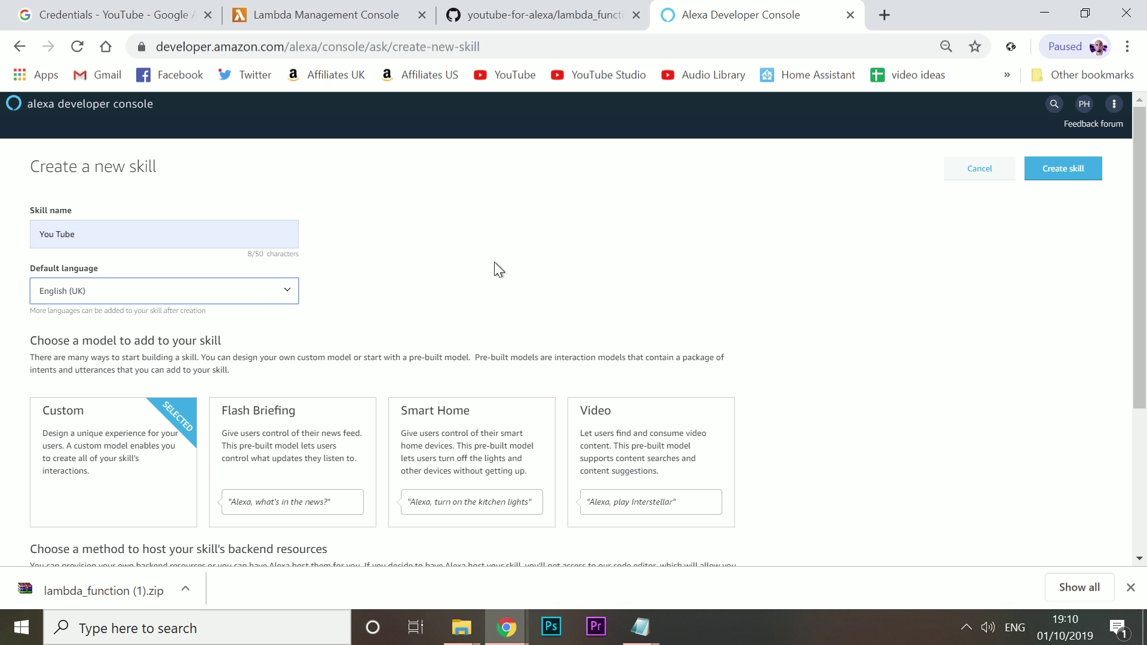
click(1058, 177)
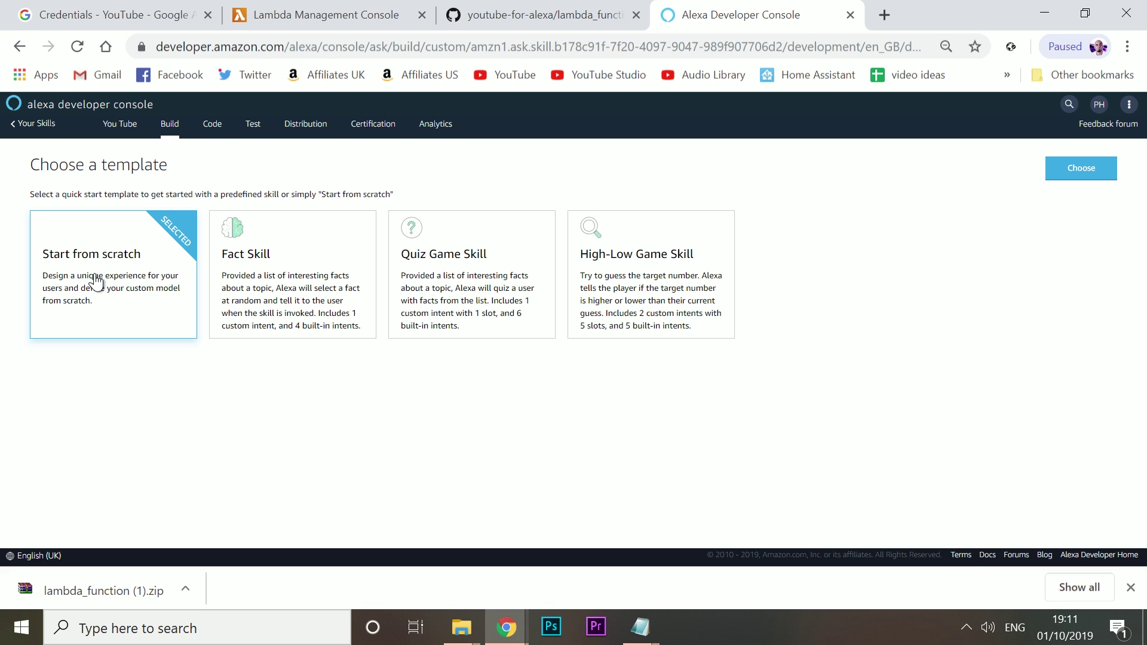
click(1074, 174)
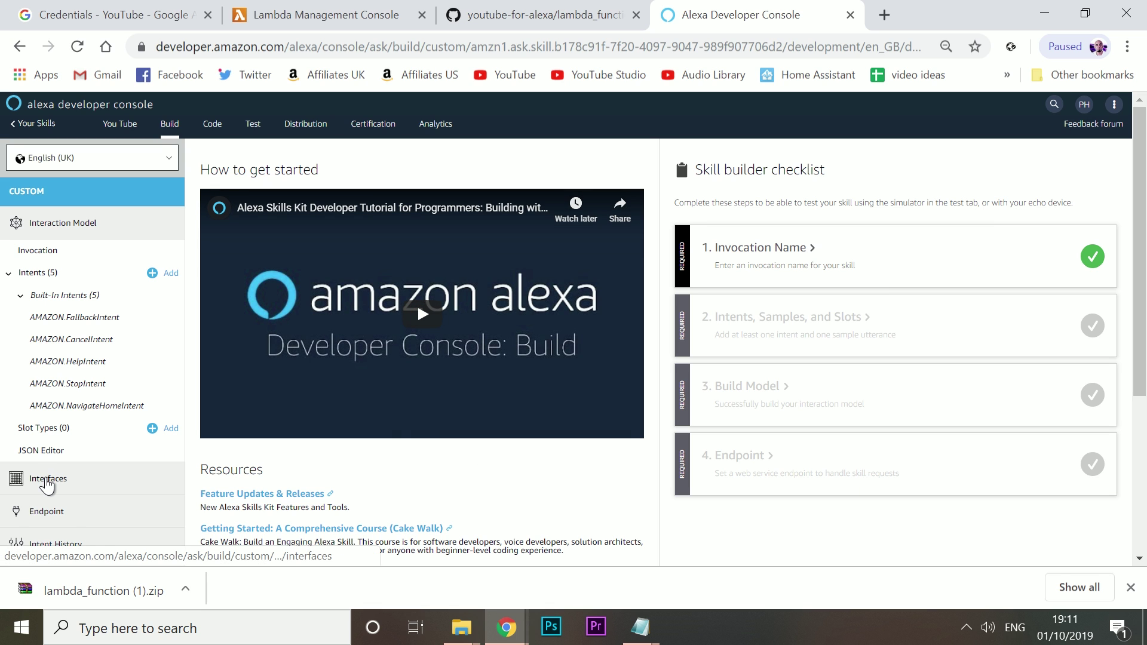
Enable the Audio Player, Display Interface and Video App interfaces for the skill and save the interfaces.
click(47, 485)
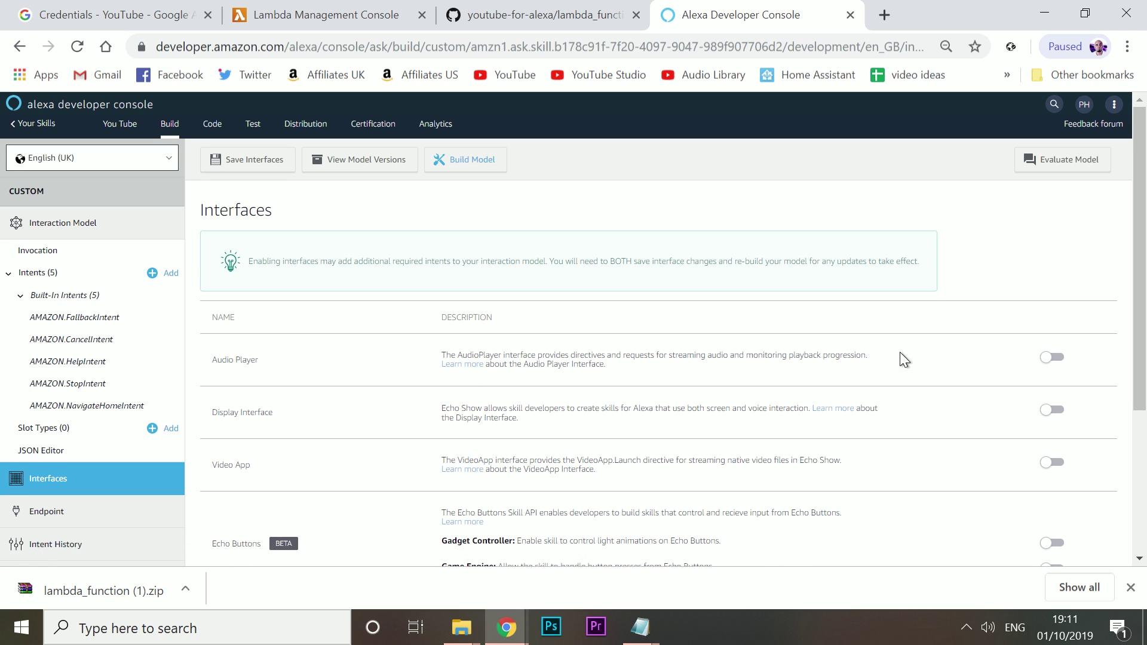
click(1048, 357)
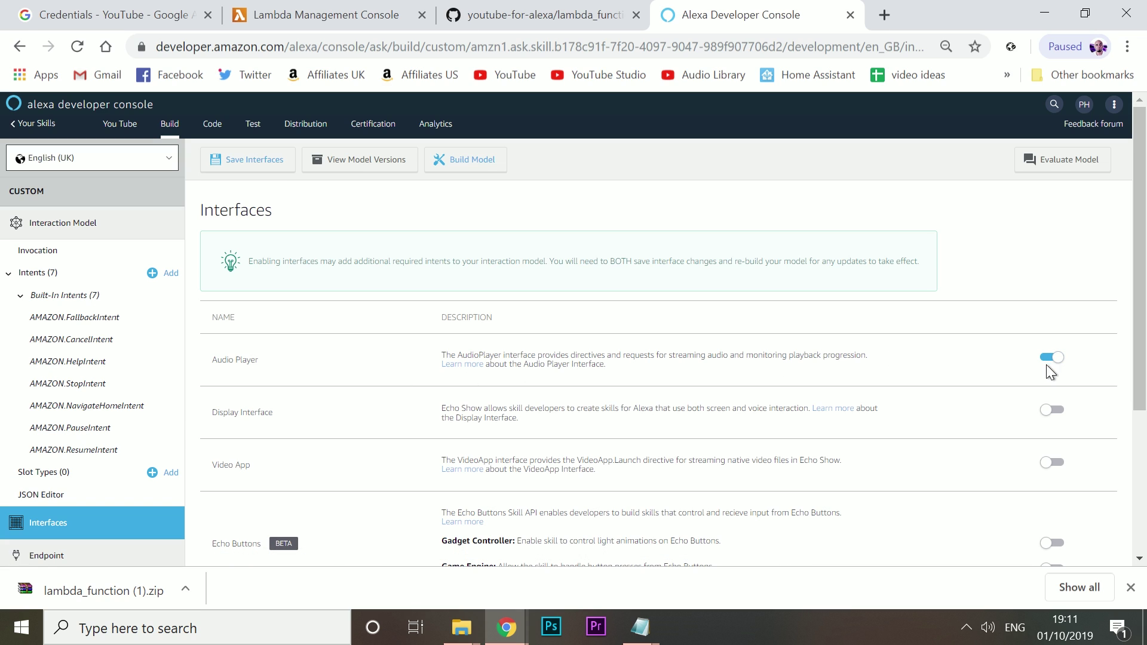
click(1048, 411)
click(1049, 464)
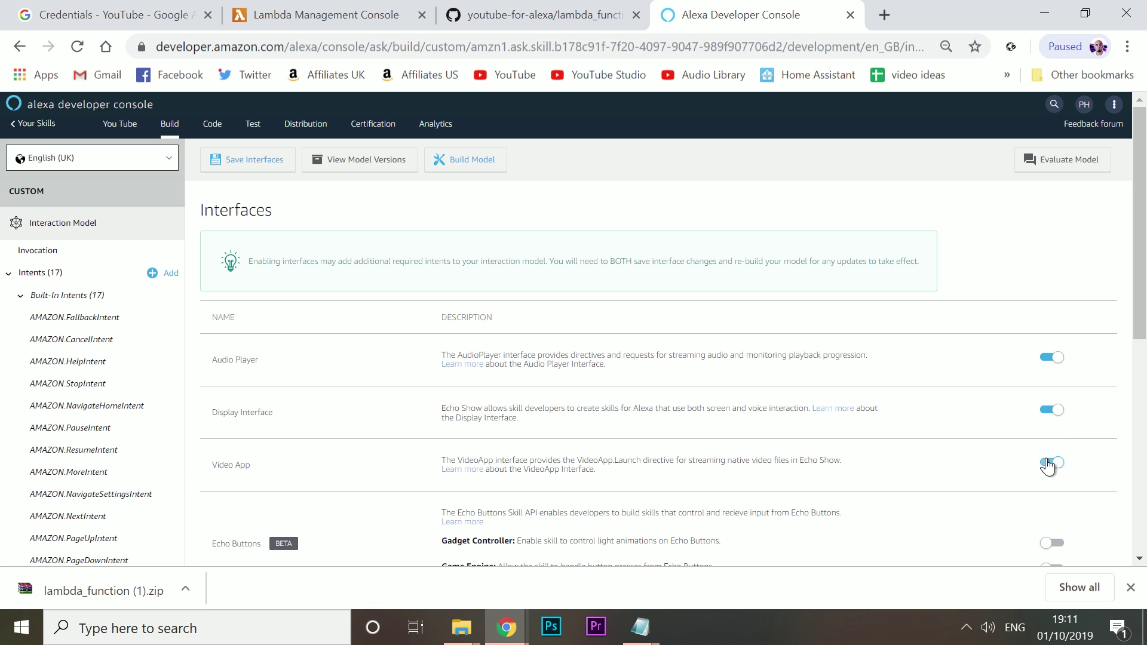
scroll(949, 441, down, 5)
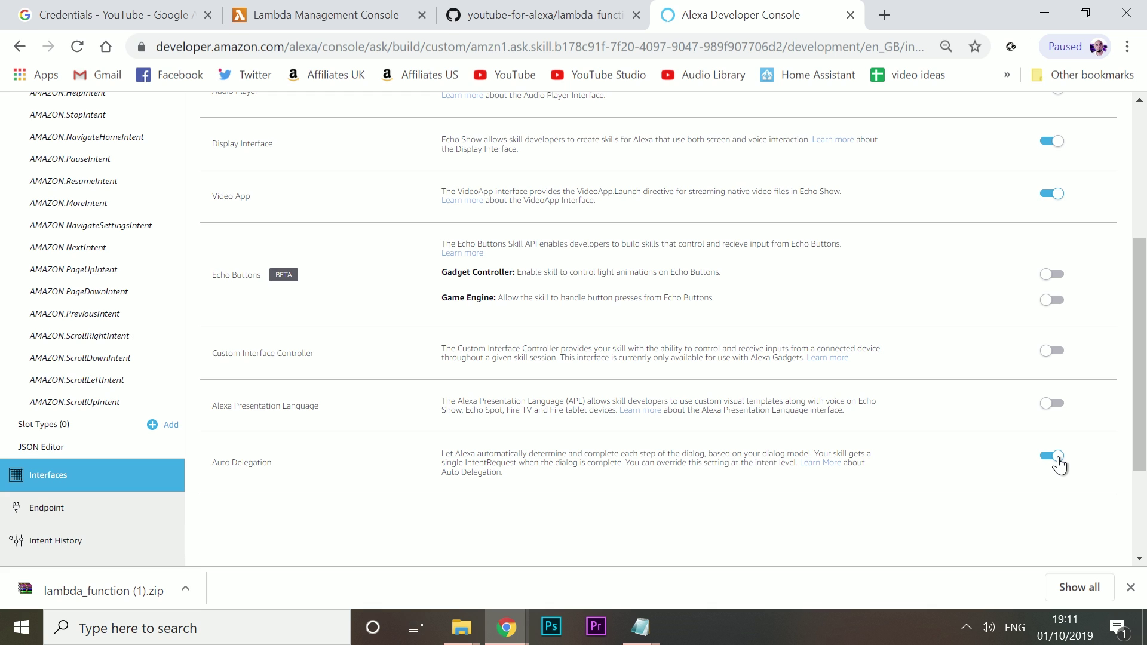
scroll(1057, 468, up, 5)
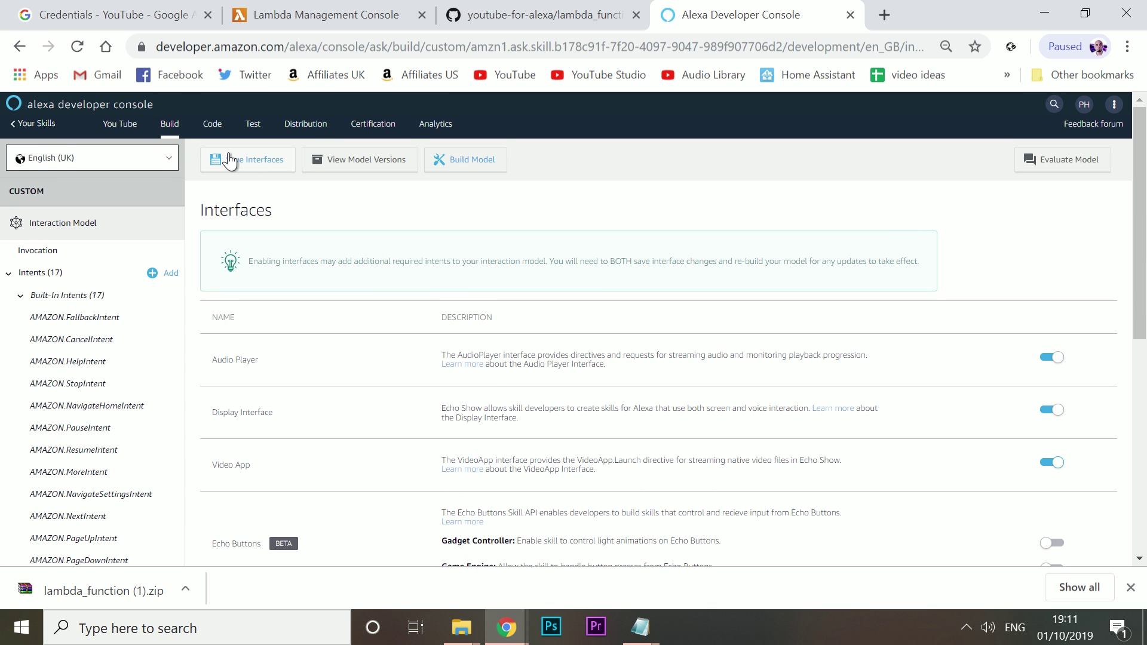
click(228, 160)
Open the skill's interaction model in the JSON Editor and delete all of its existing code.
scroll(599, 282, down, 5)
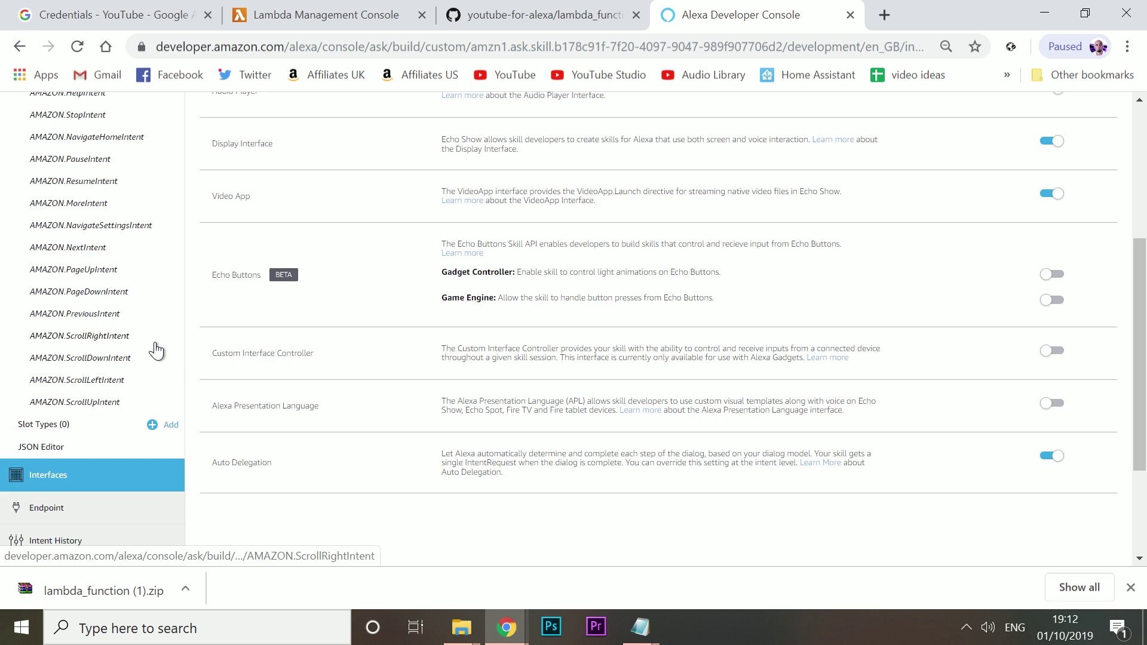
scroll(626, 287, up, 5)
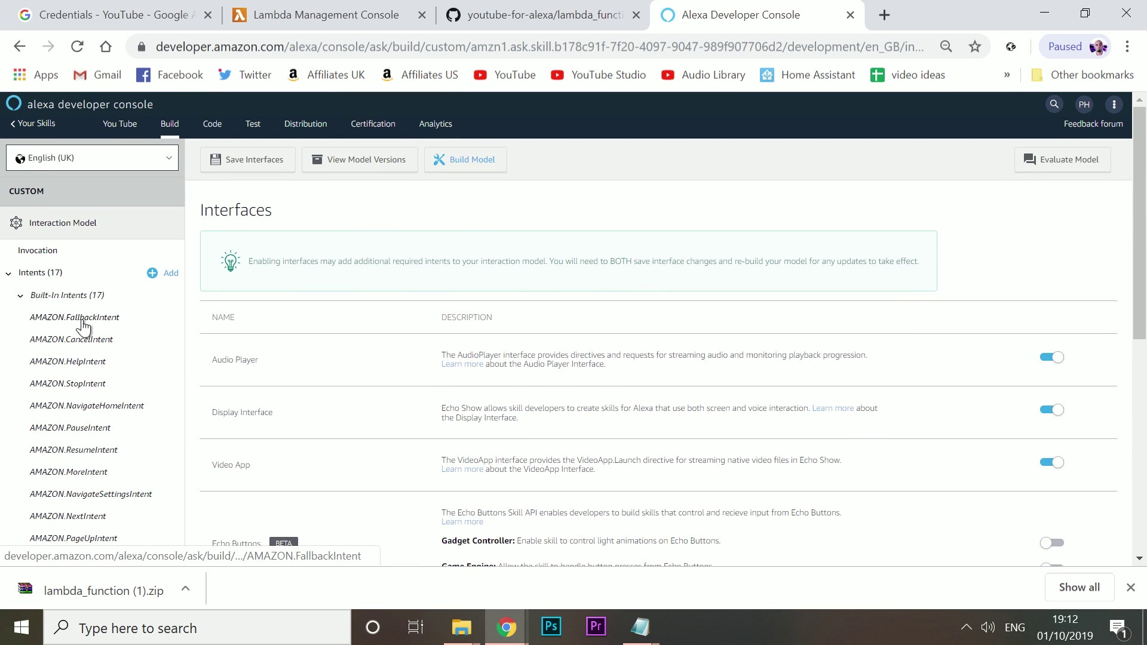
scroll(84, 328, down, 3)
scroll(72, 359, down, 2)
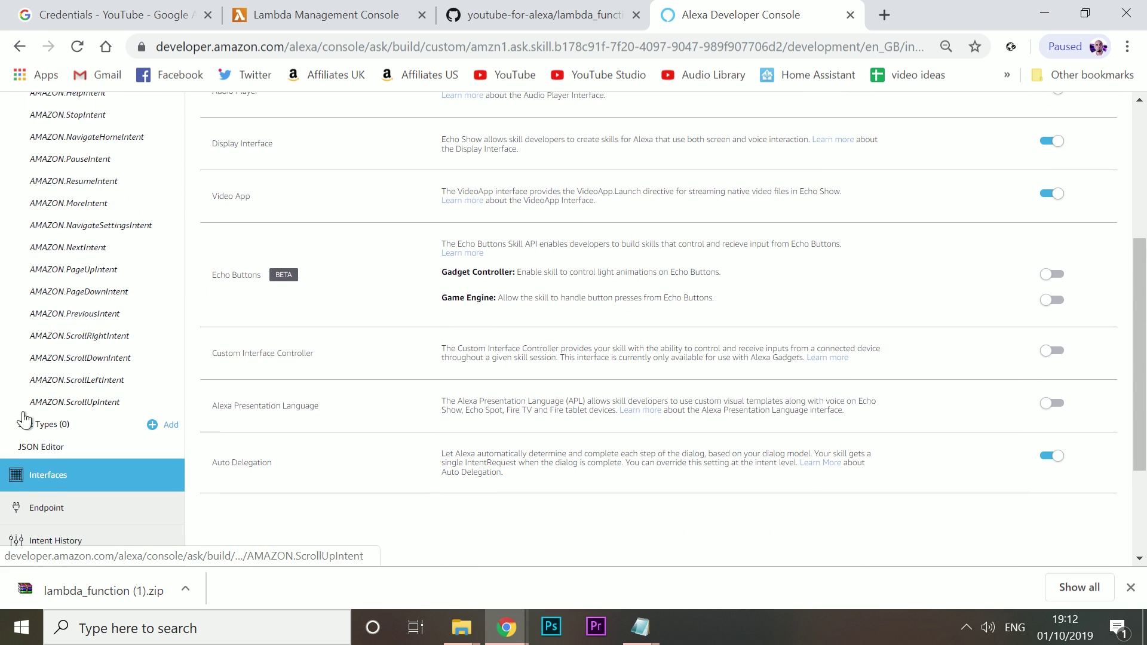
click(41, 447)
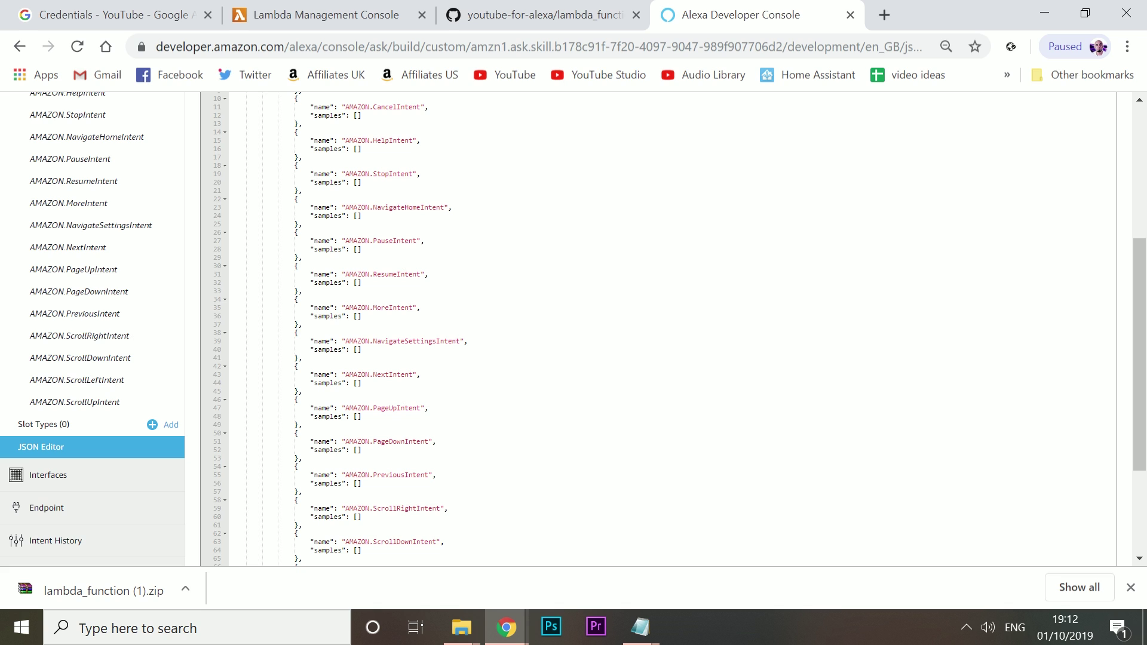
drag(231, 292, 299, 309)
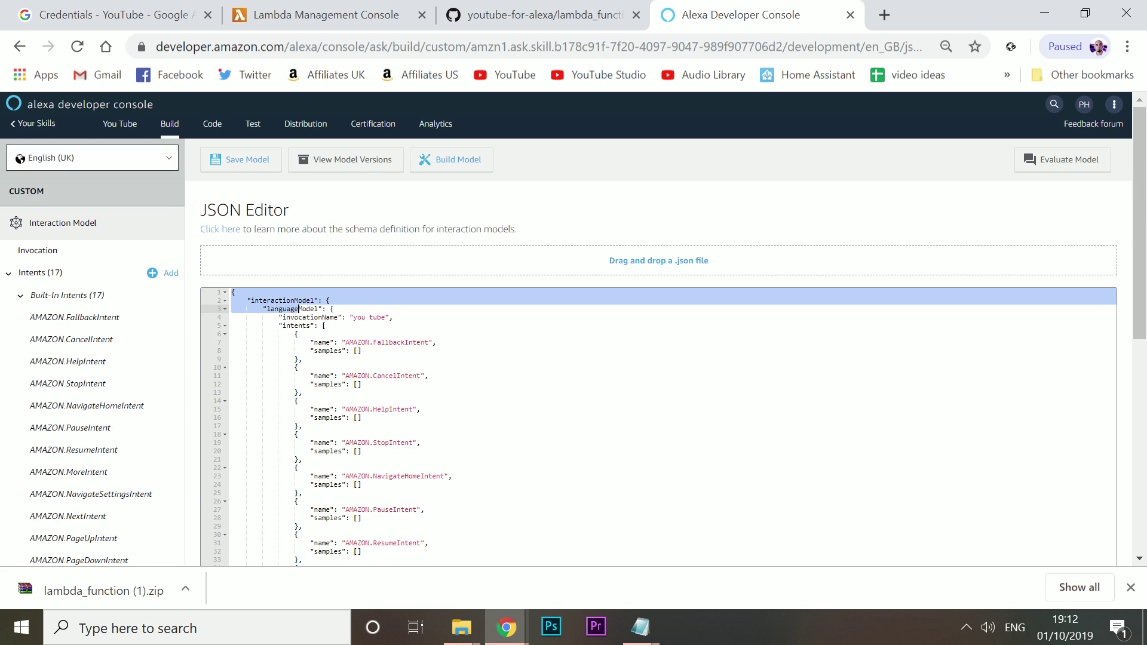
key(ctrl+a)
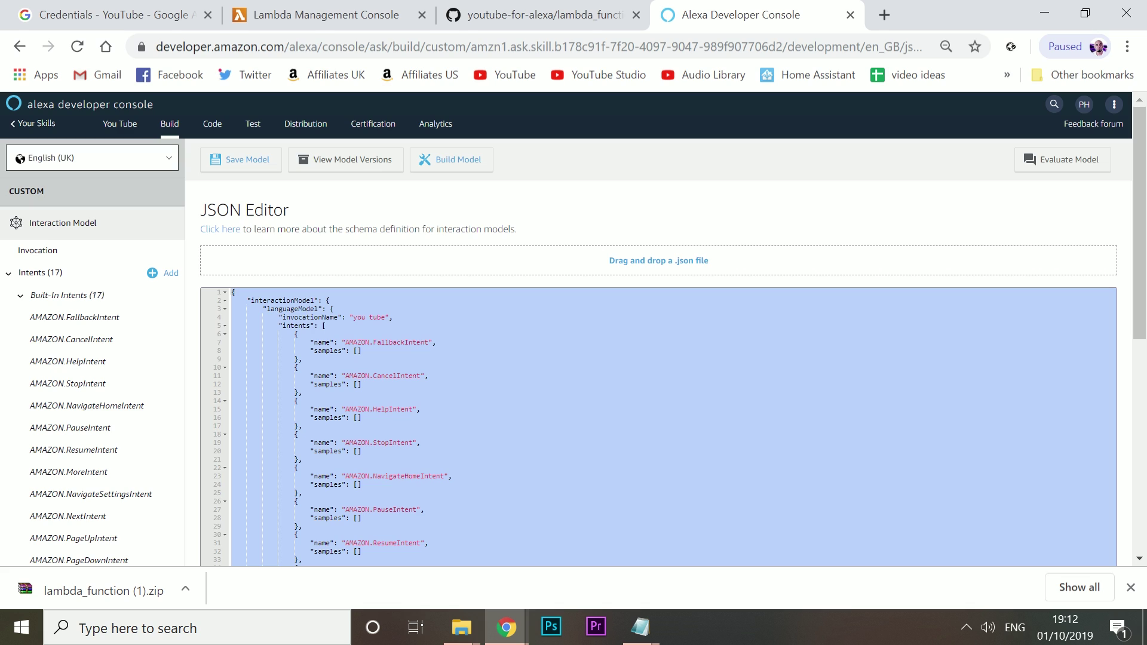
key(BackSpace)
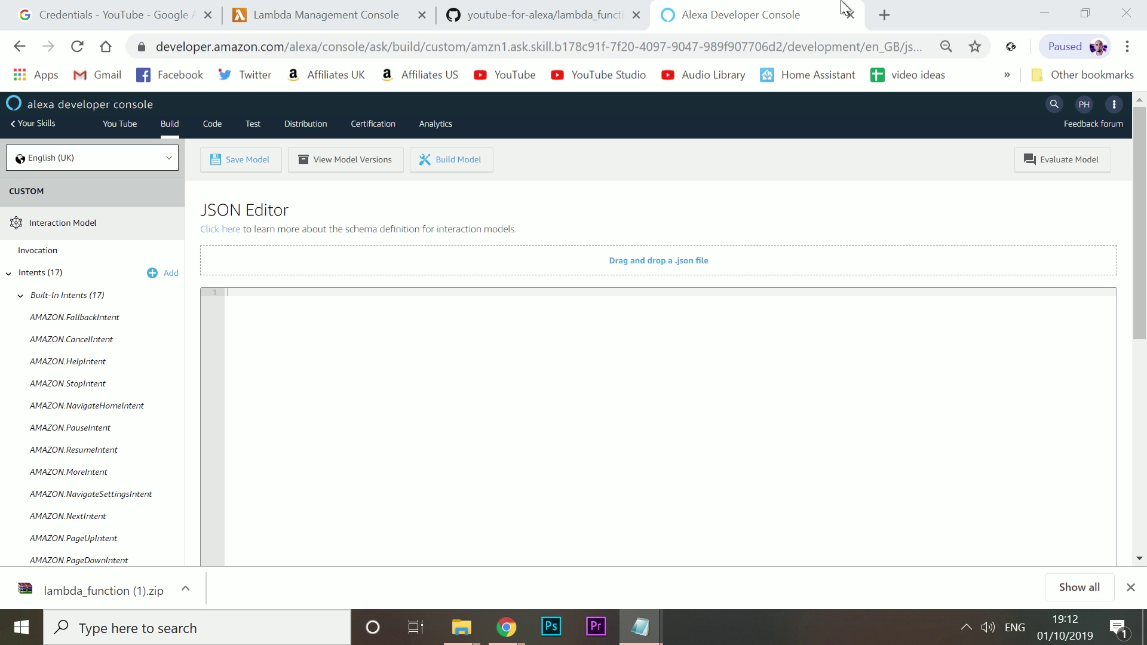
click(885, 15)
text(https://raw.githubusercontent.com/Livegamingshorts/youtube-for-alexa/master/InteractionModel_en.json)
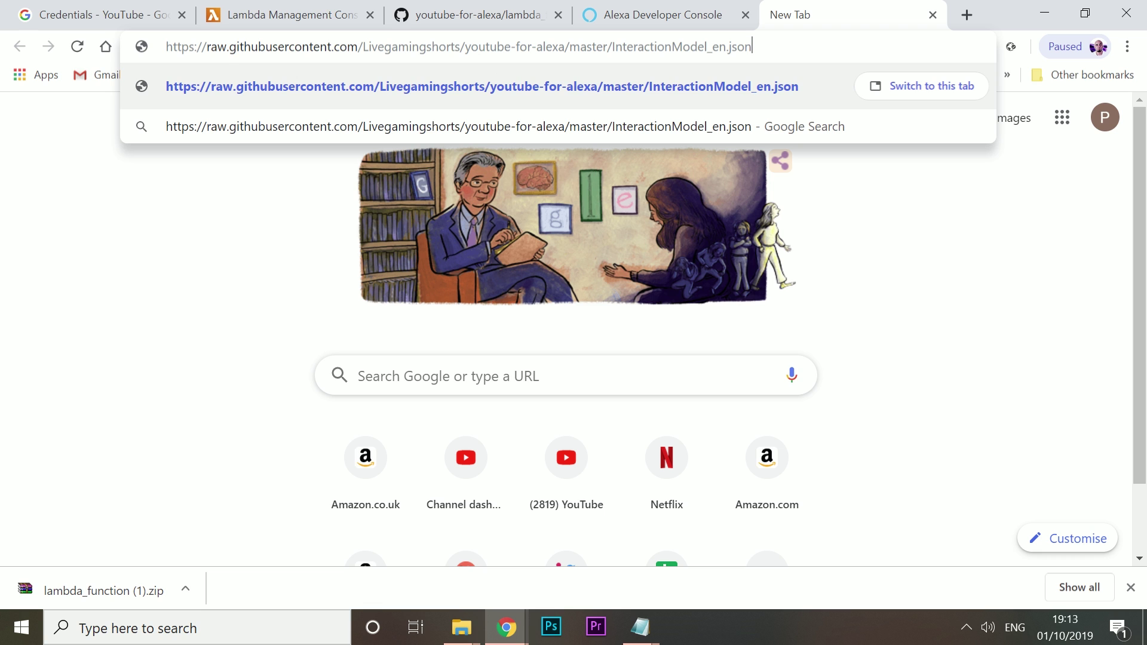
key(Return)
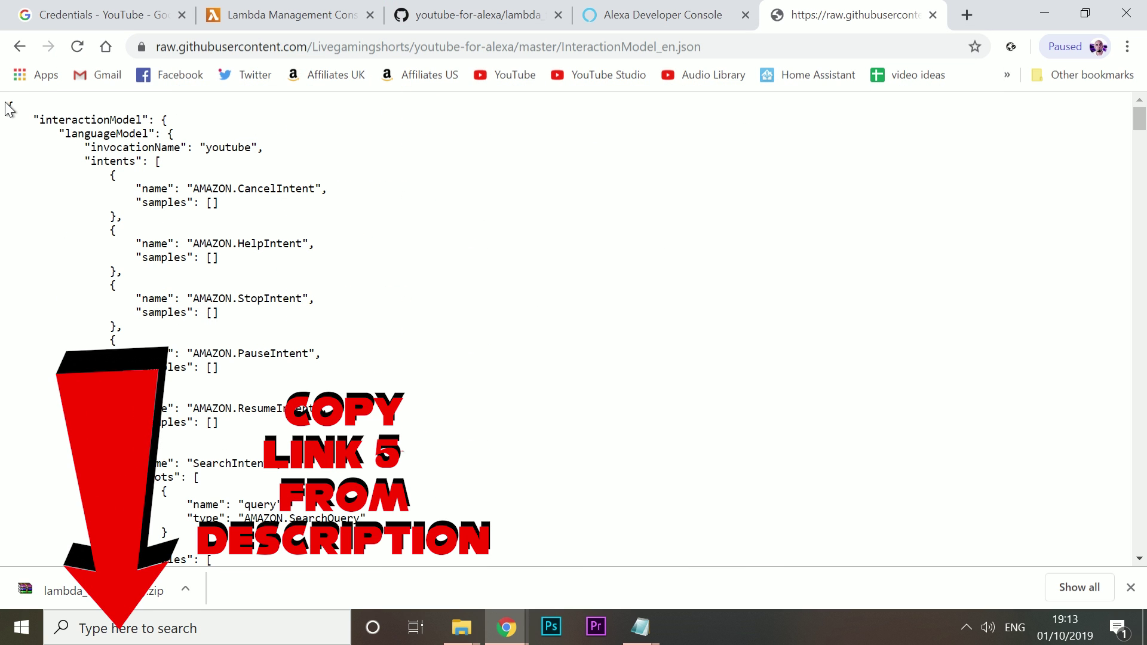
Copy the entire InteractionModel_en.json code from the raw GitHub page into the empty JSON Editor of the Alexa Developer Console.
drag(8, 106, 223, 137)
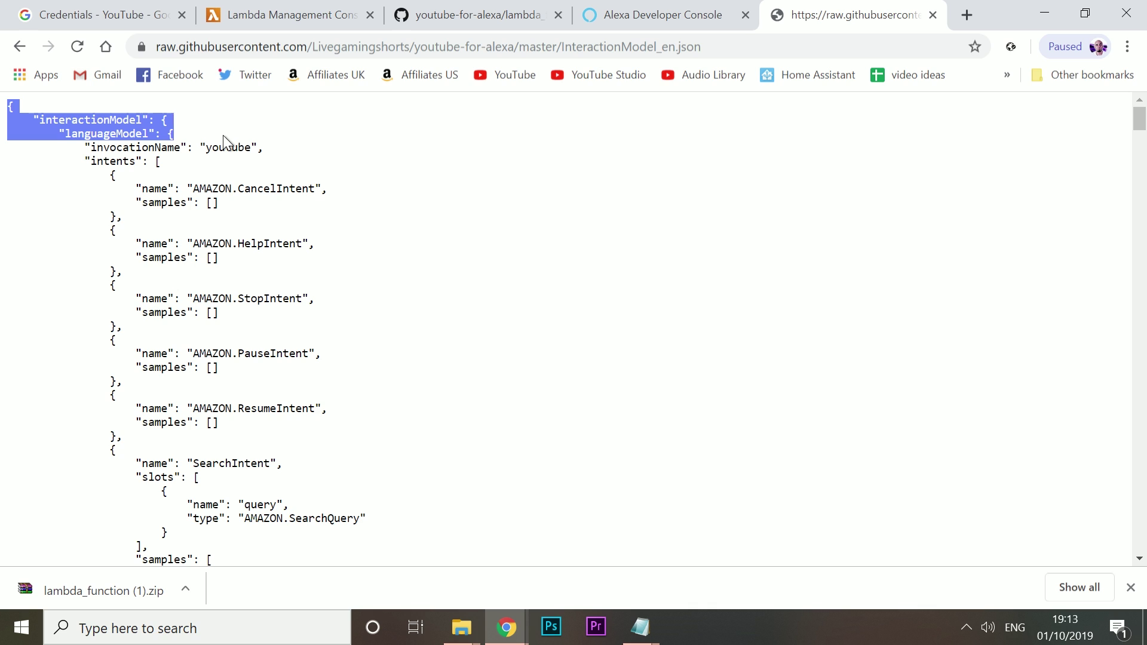
key(ctrl+a)
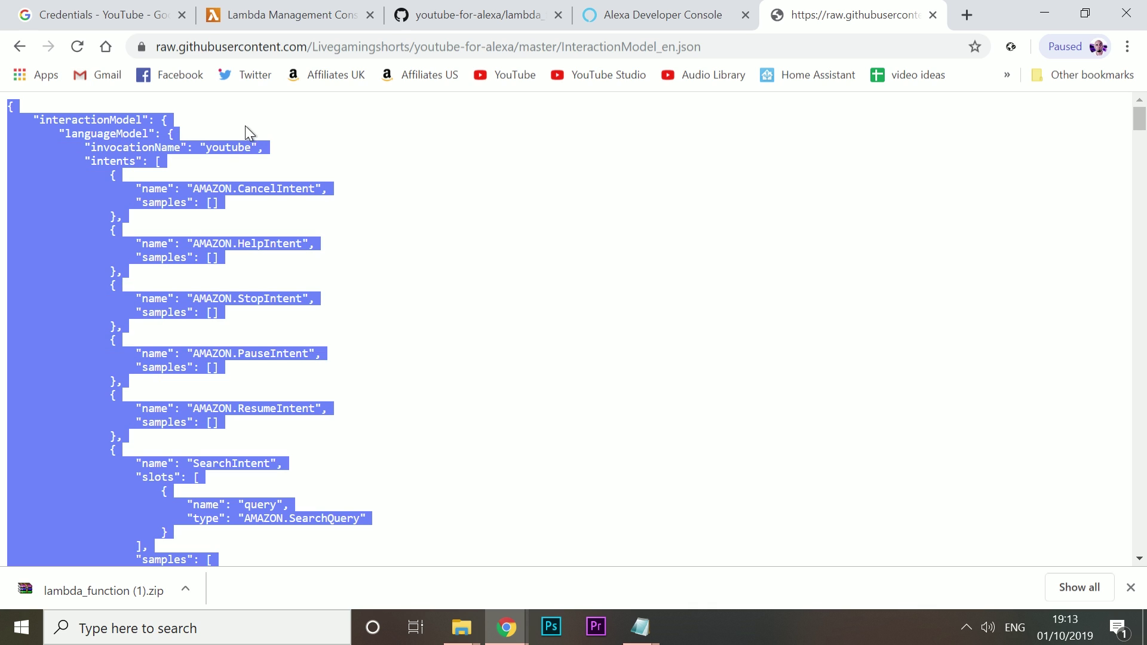
click(637, 16)
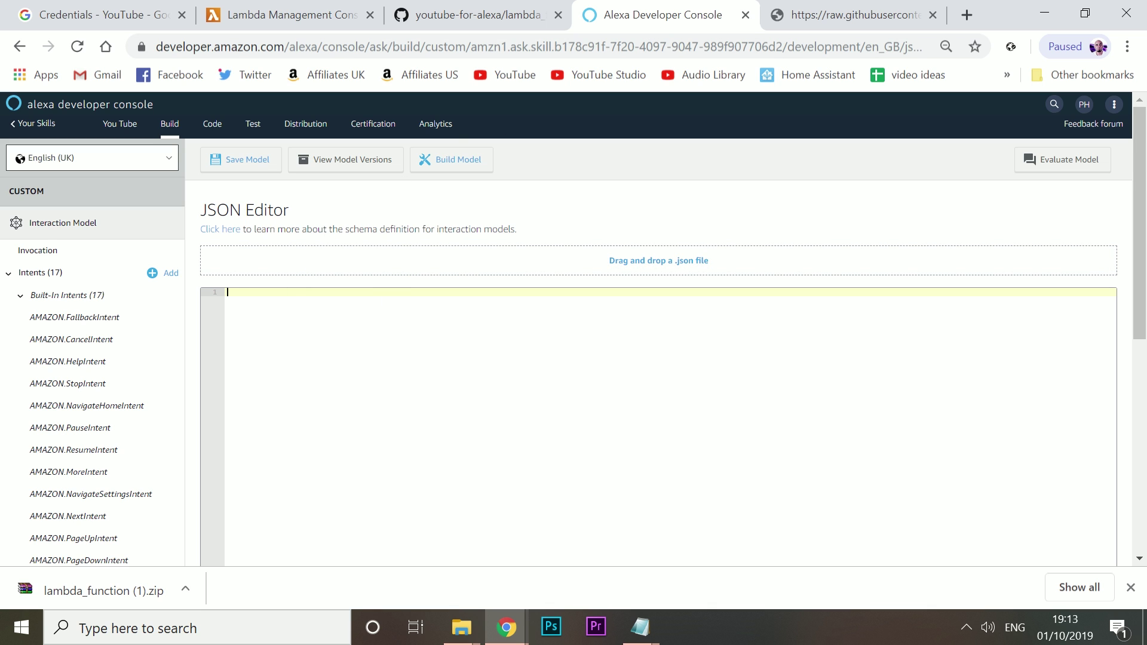
key(ctrl+v)
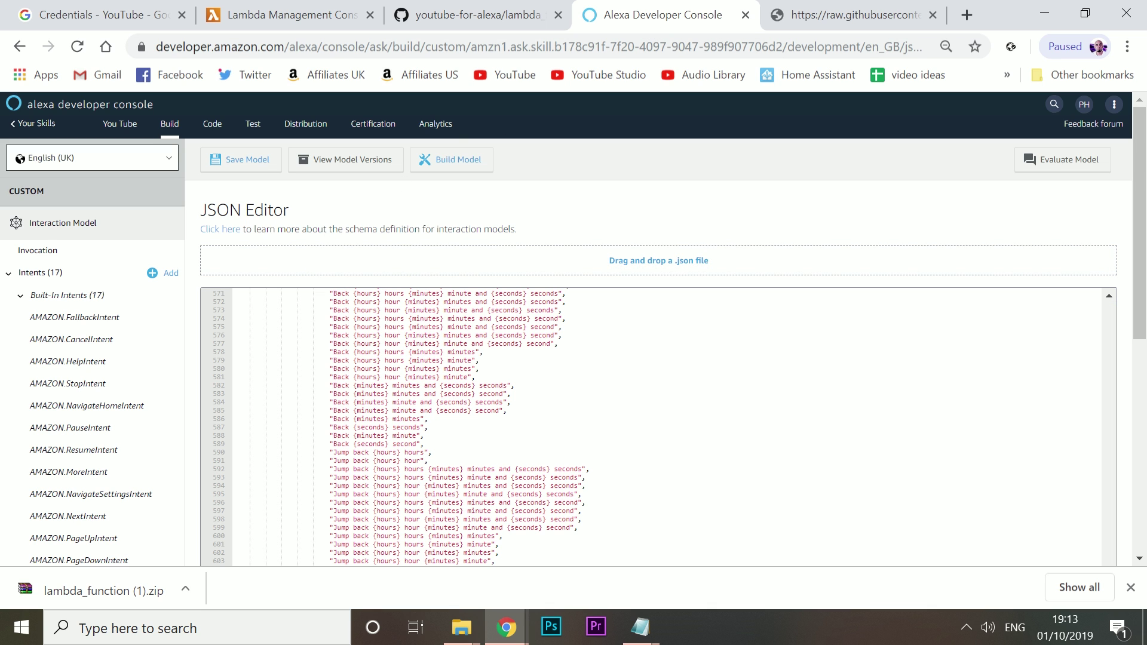
Save the skill's interaction model with the pasted JSON and build the model.
scroll(657, 427, down, 5)
scroll(657, 427, up, 15)
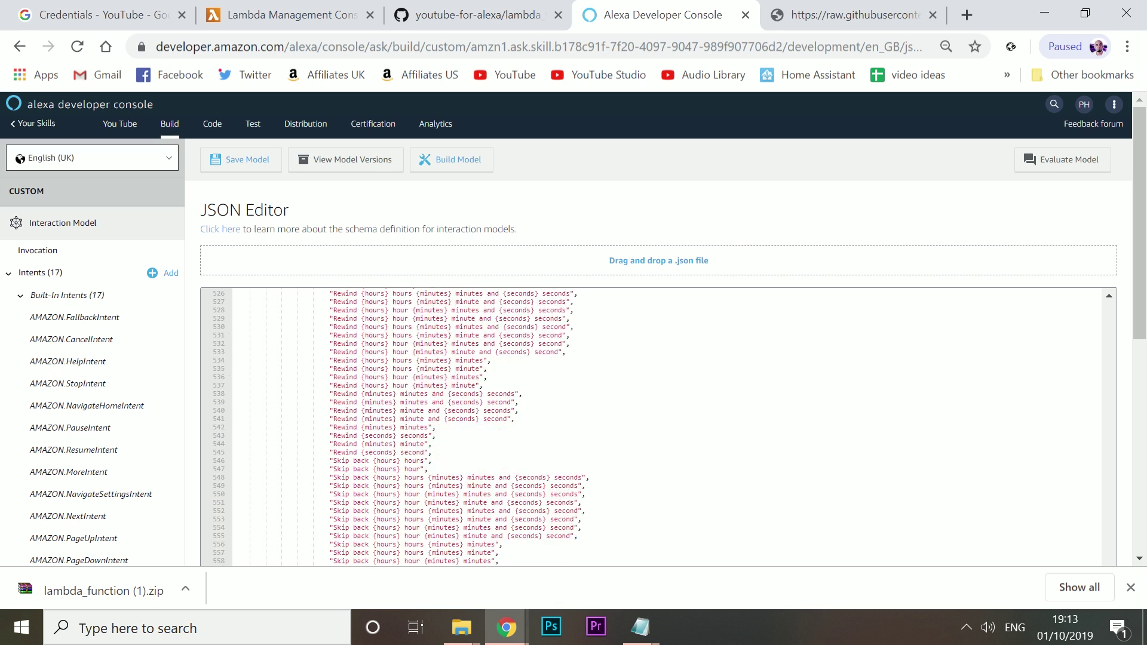
scroll(657, 427, up, 3)
scroll(657, 427, down, 15)
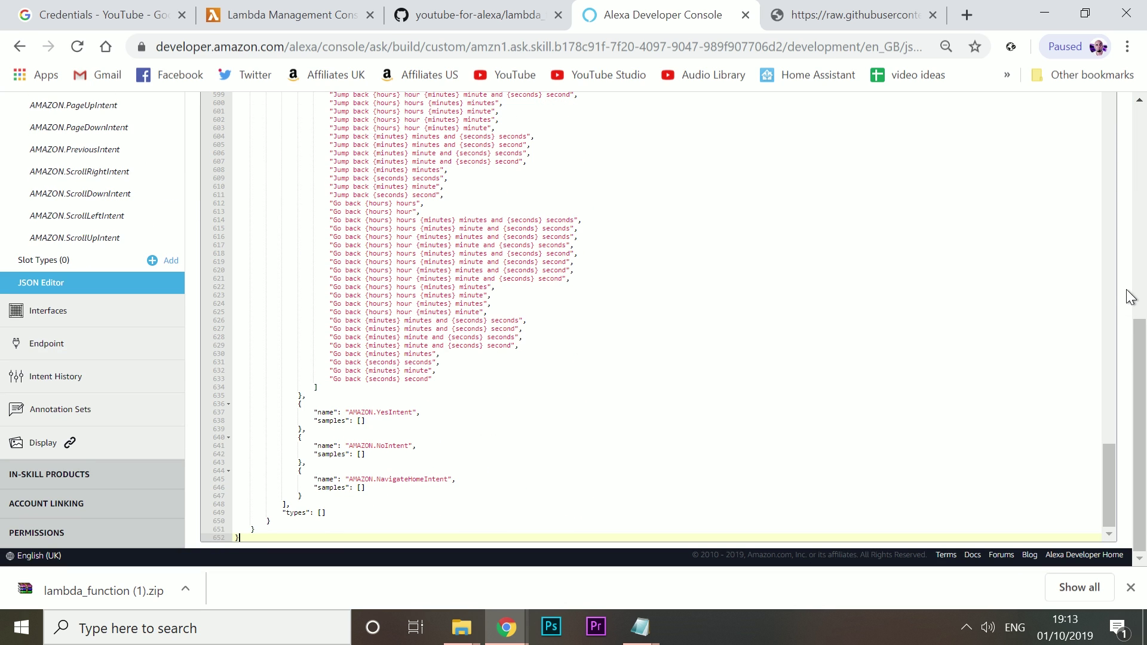
scroll(1131, 297, up, 7)
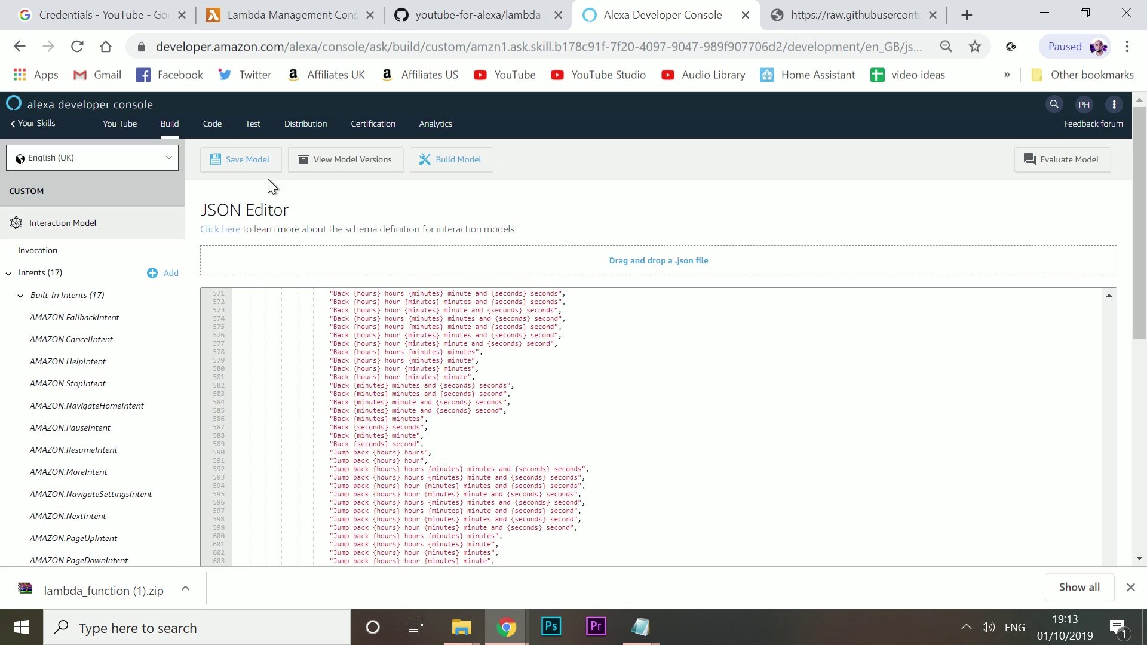
click(247, 162)
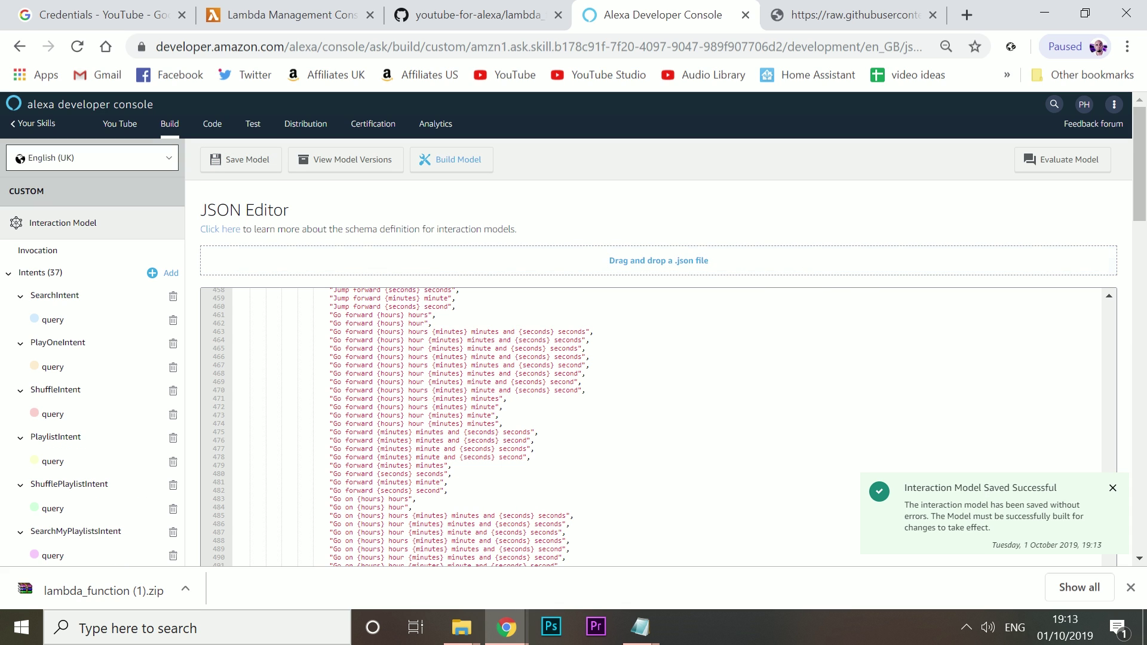
click(450, 169)
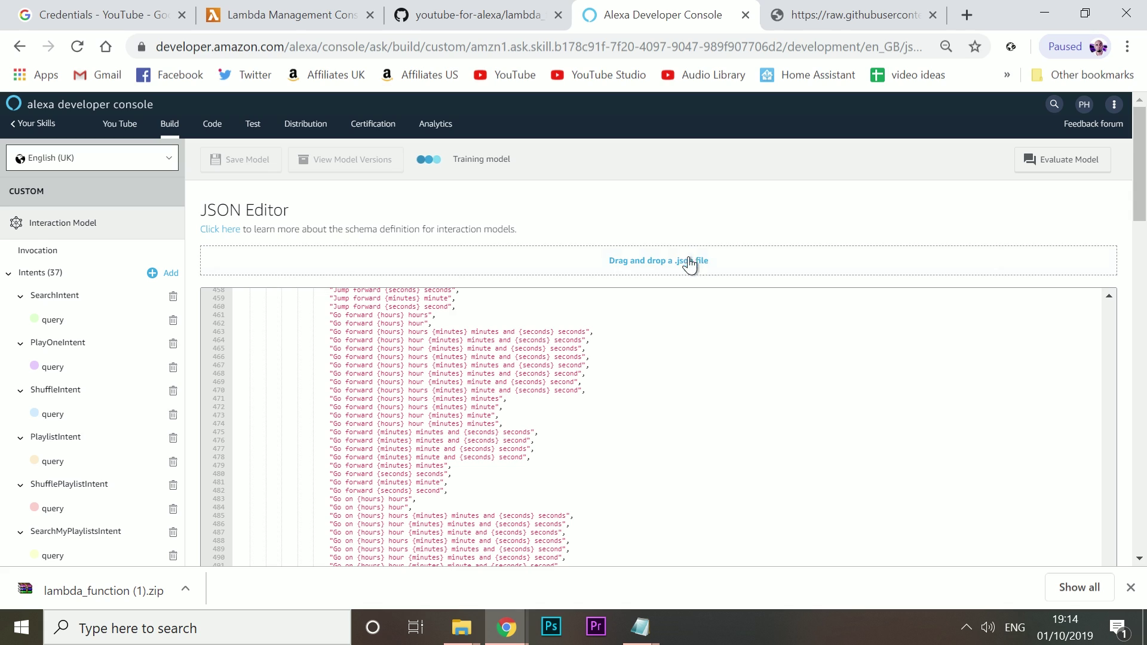
Open the skill's Endpoint settings and choose AWS Lambda ARN as the service endpoint type.
scroll(84, 320, down, 10)
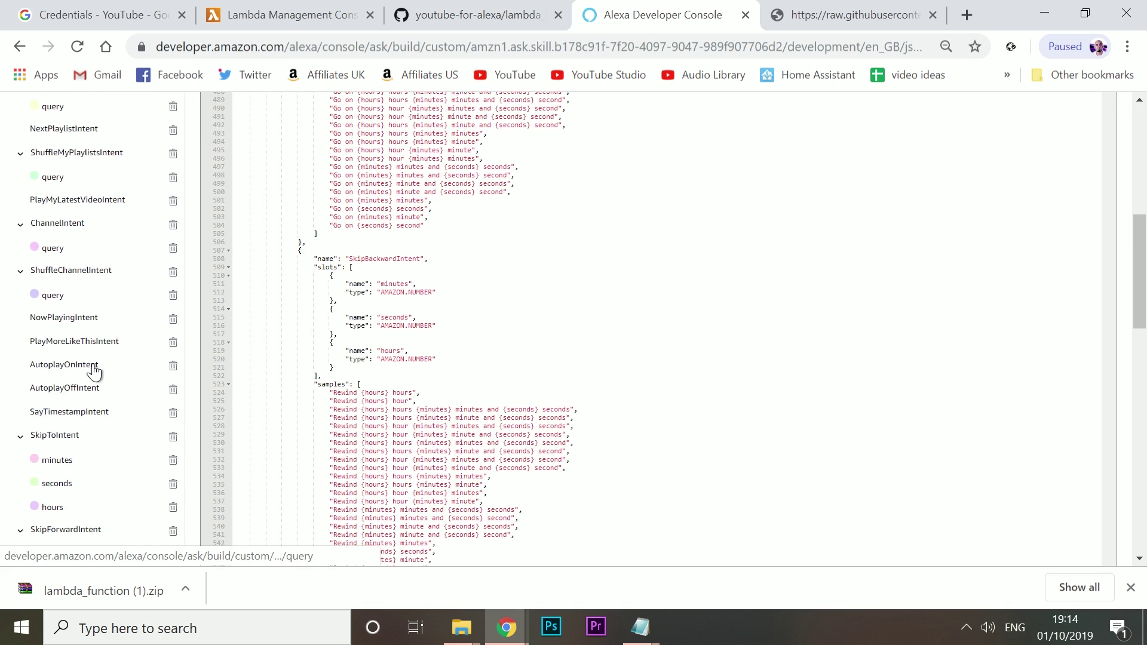
scroll(94, 370, down, 8)
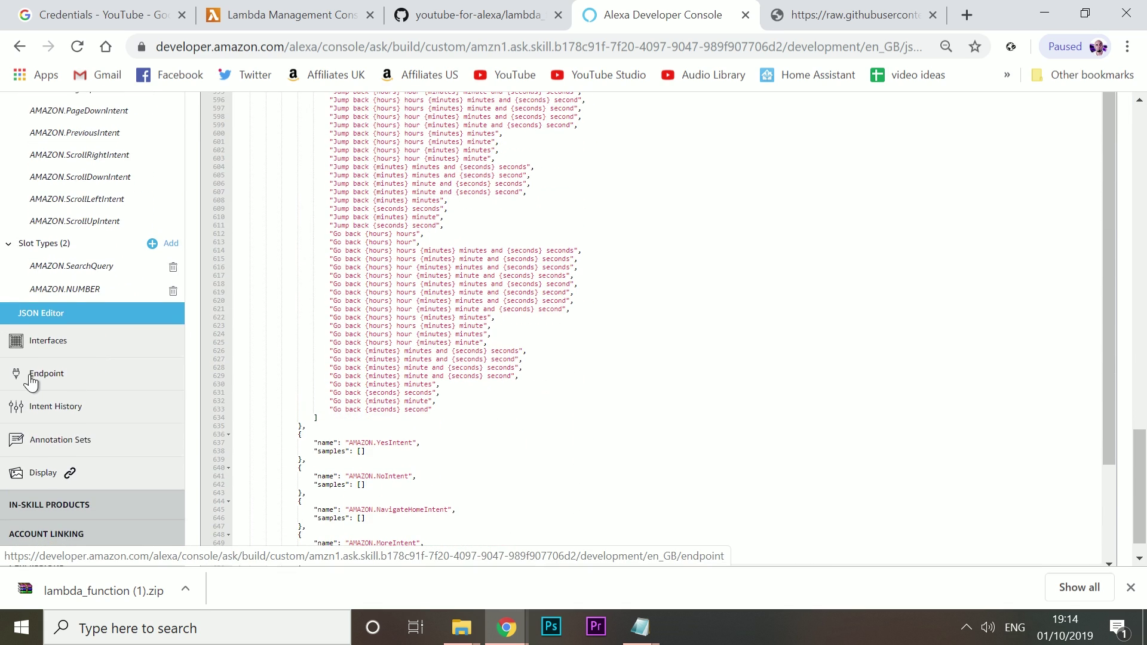
click(63, 384)
scroll(619, 388, up, 10)
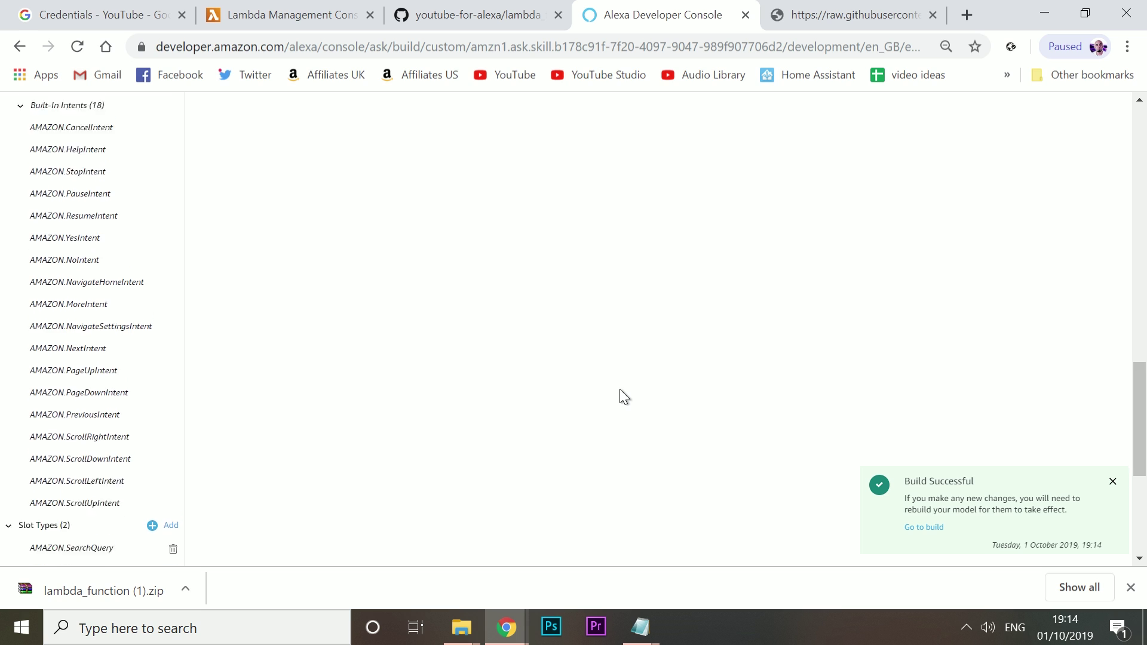
scroll(620, 389, up, 10)
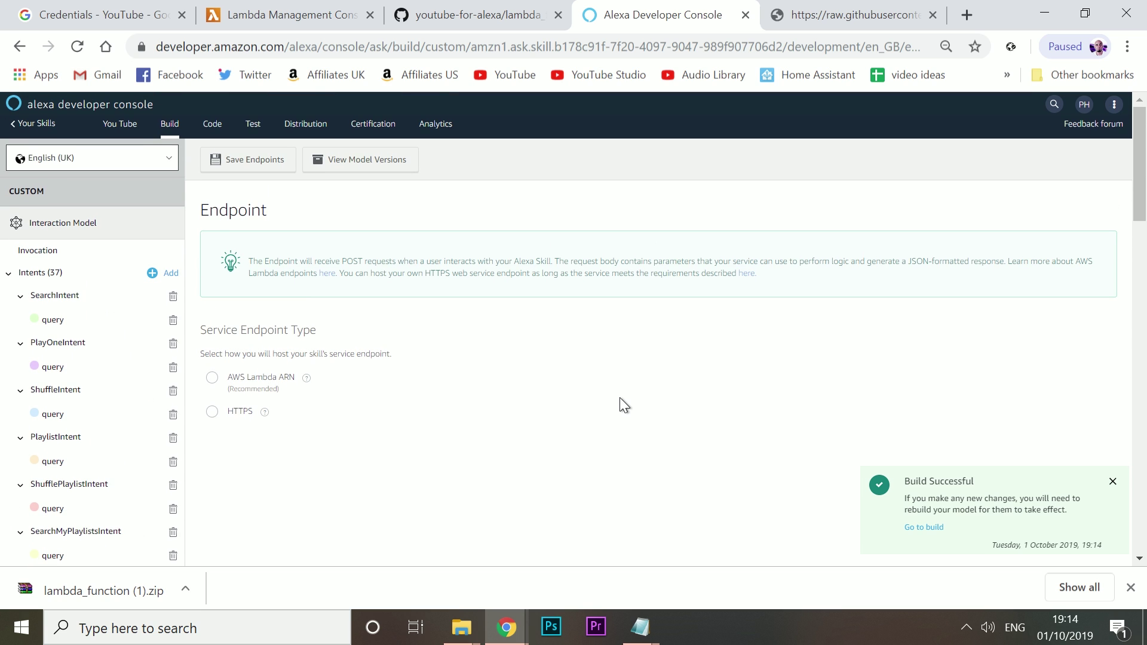
click(212, 378)
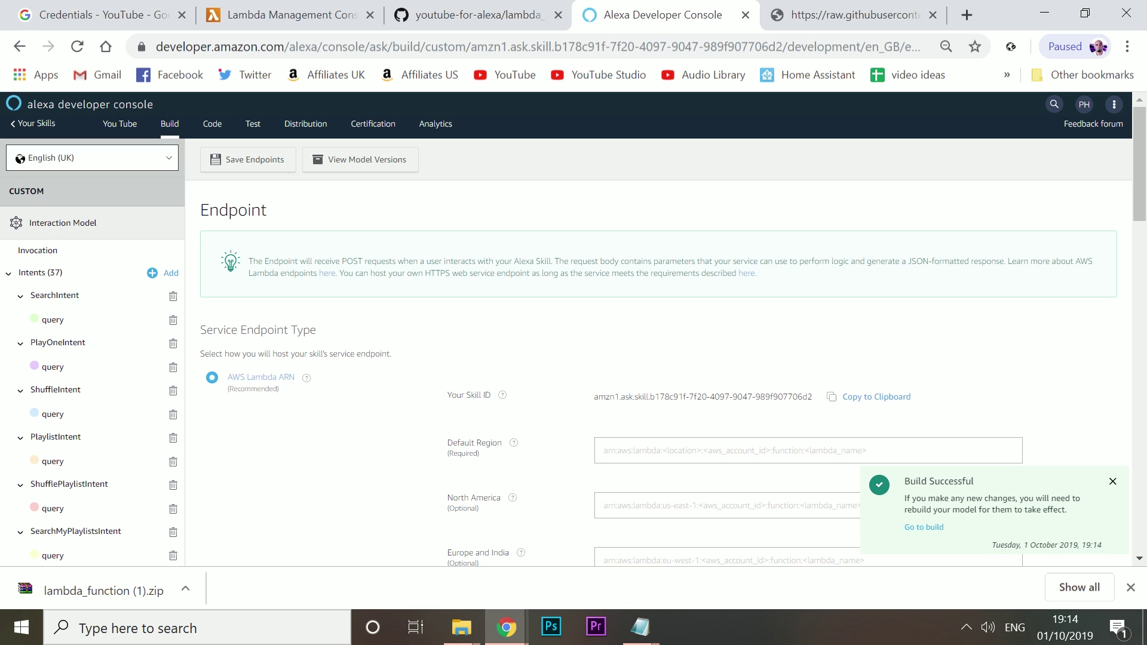
Switch to the untitled Notepad file and copy the YouTube Lambda function's ARN from it.
scroll(645, 390, down, 1)
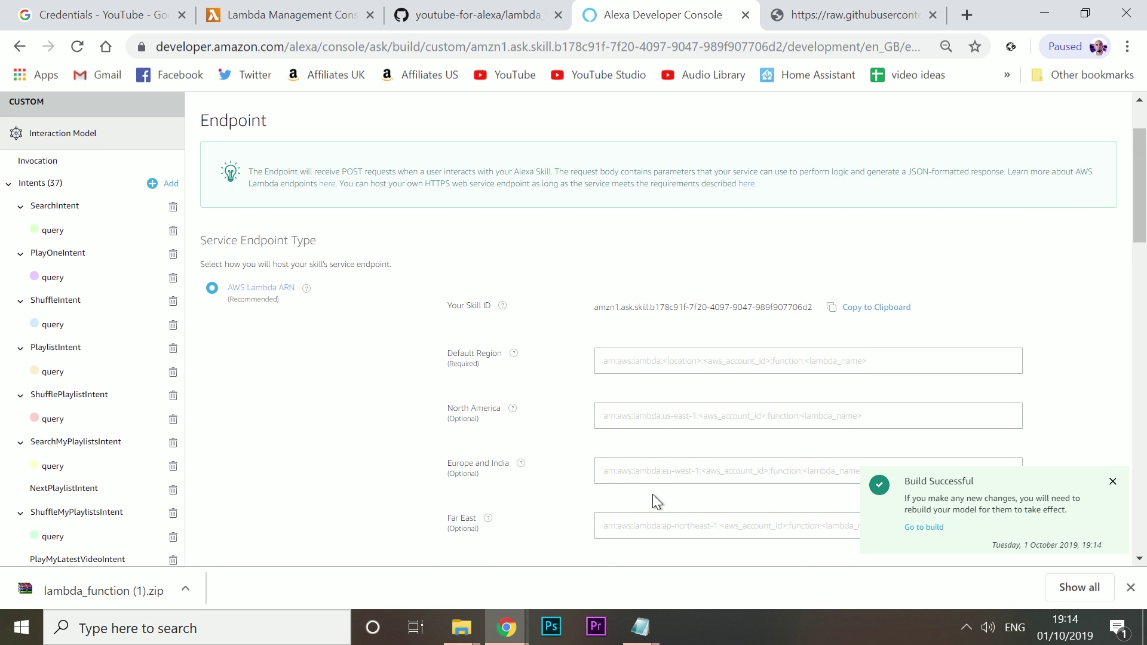
mouse_move(640, 627)
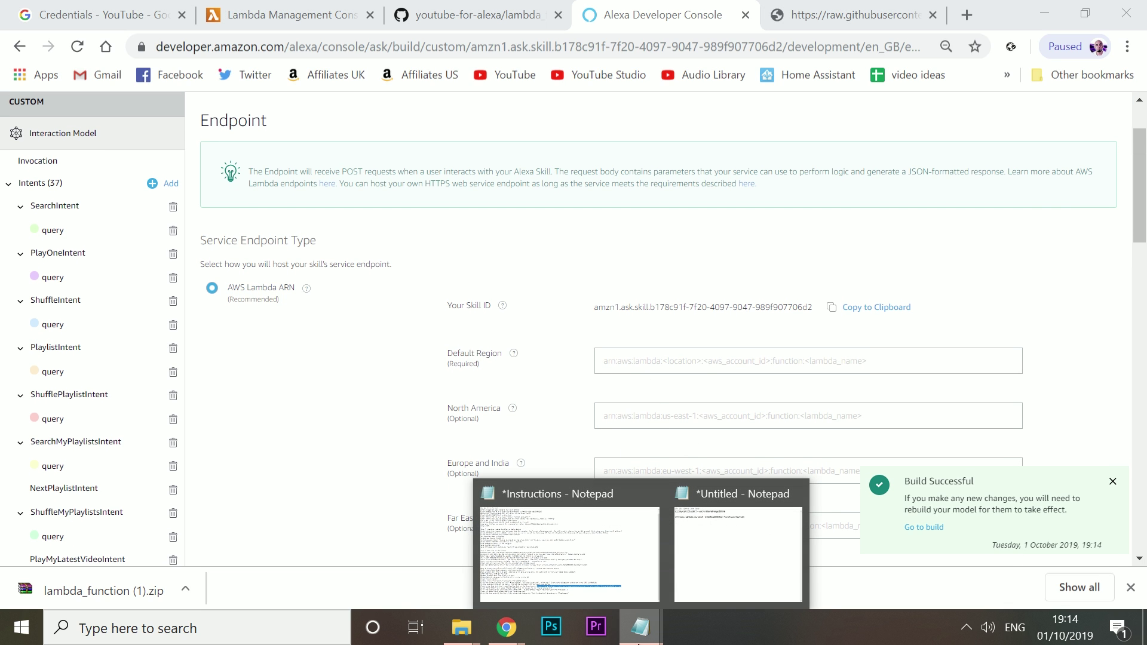
click(679, 566)
drag(670, 105, 250, 105)
key(ctrl+c)
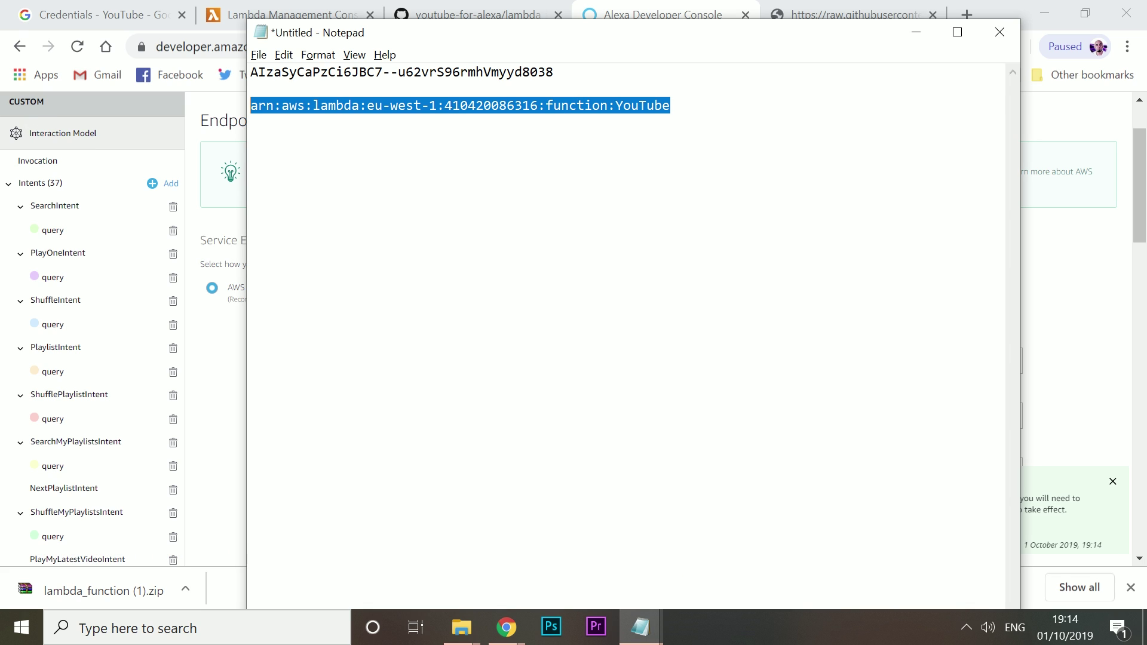
Return to the Alexa Developer Console, paste the copied Lambda ARN as the Default Region endpoint and save the endpoints.
key(alt+Tab)
click(637, 364)
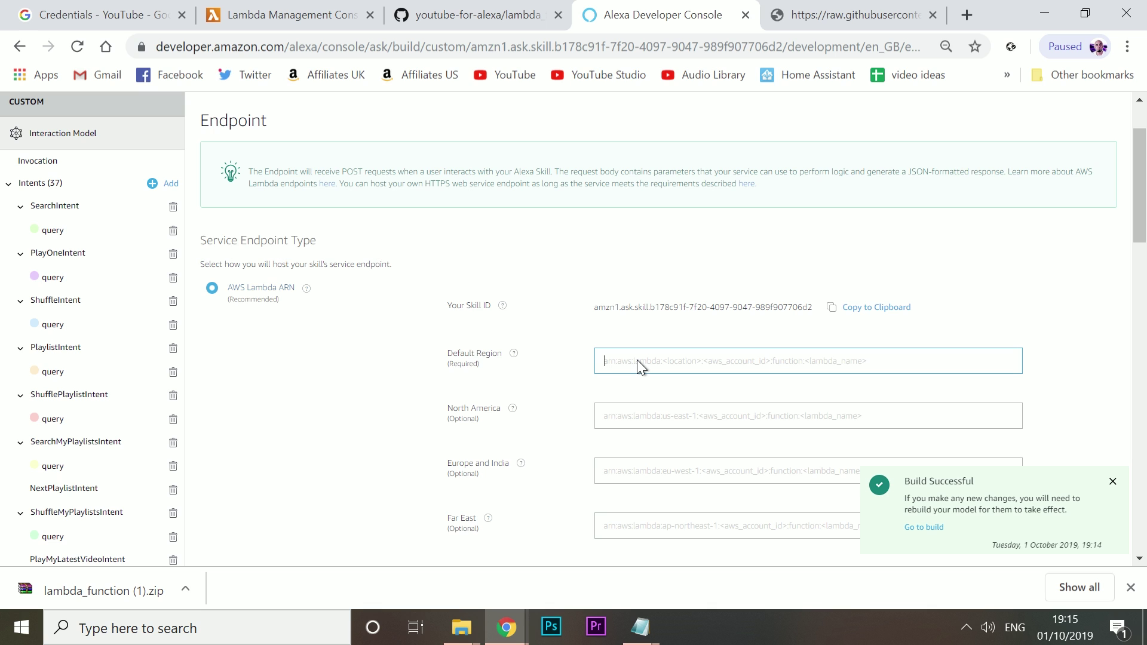
key(ctrl+v)
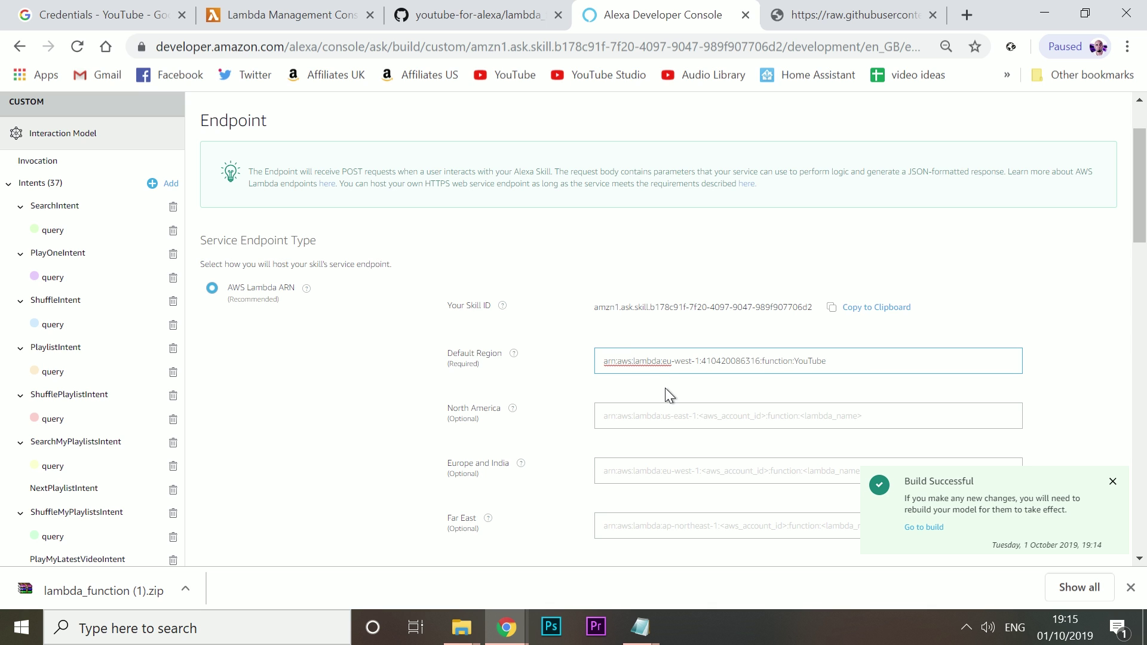
scroll(798, 380, down, 10)
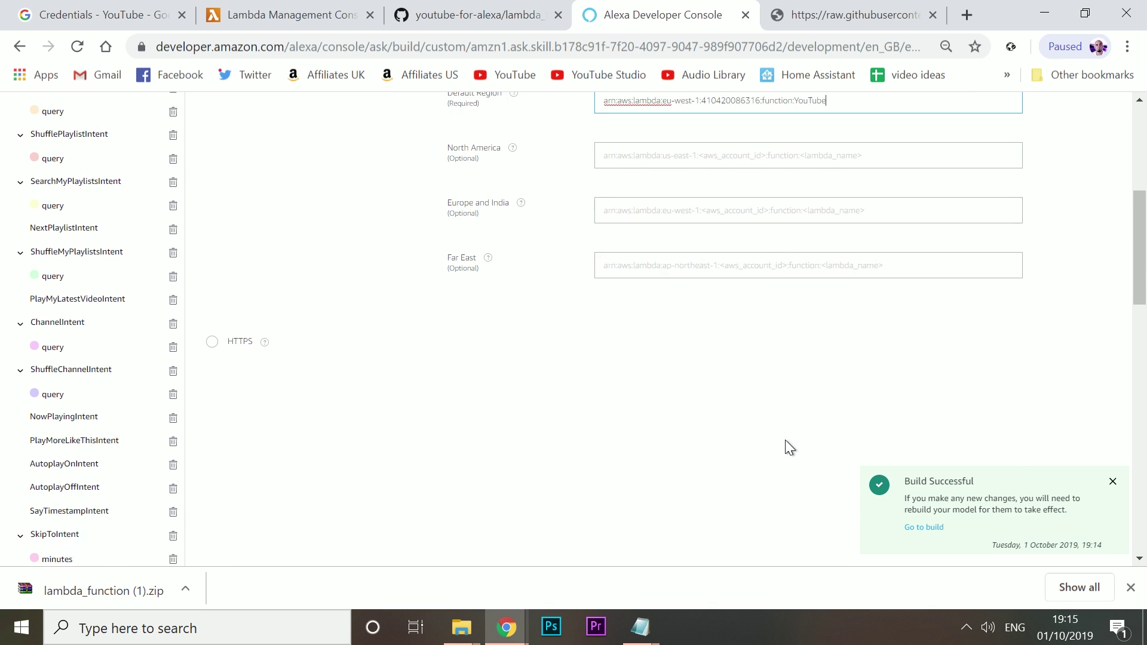
scroll(773, 407, up, 10)
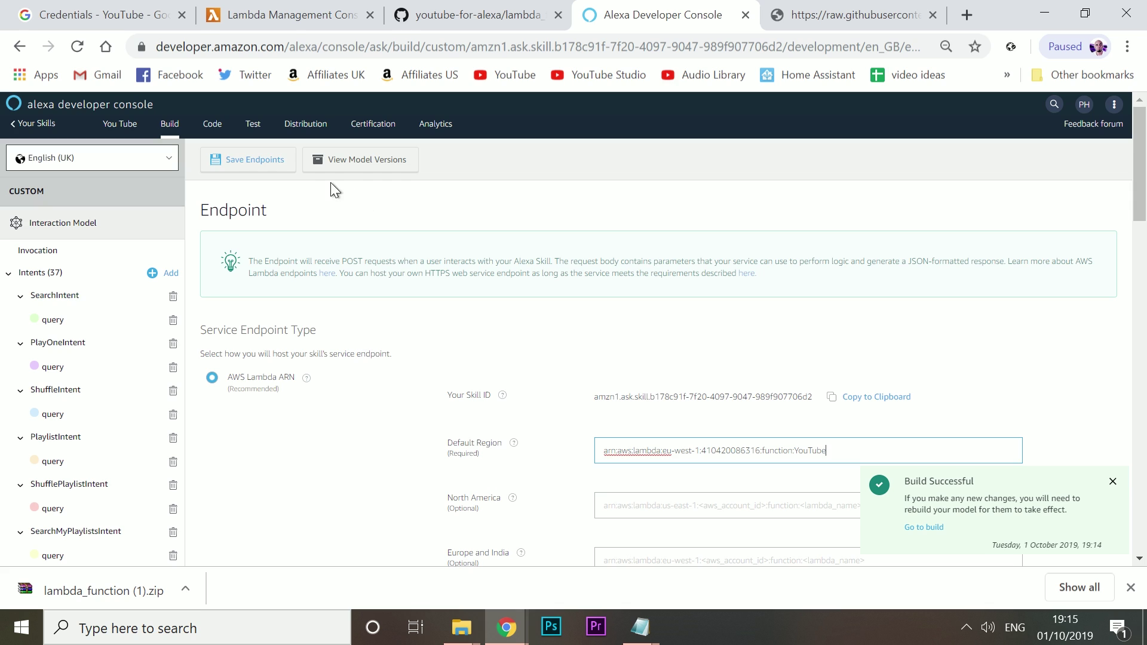
click(239, 160)
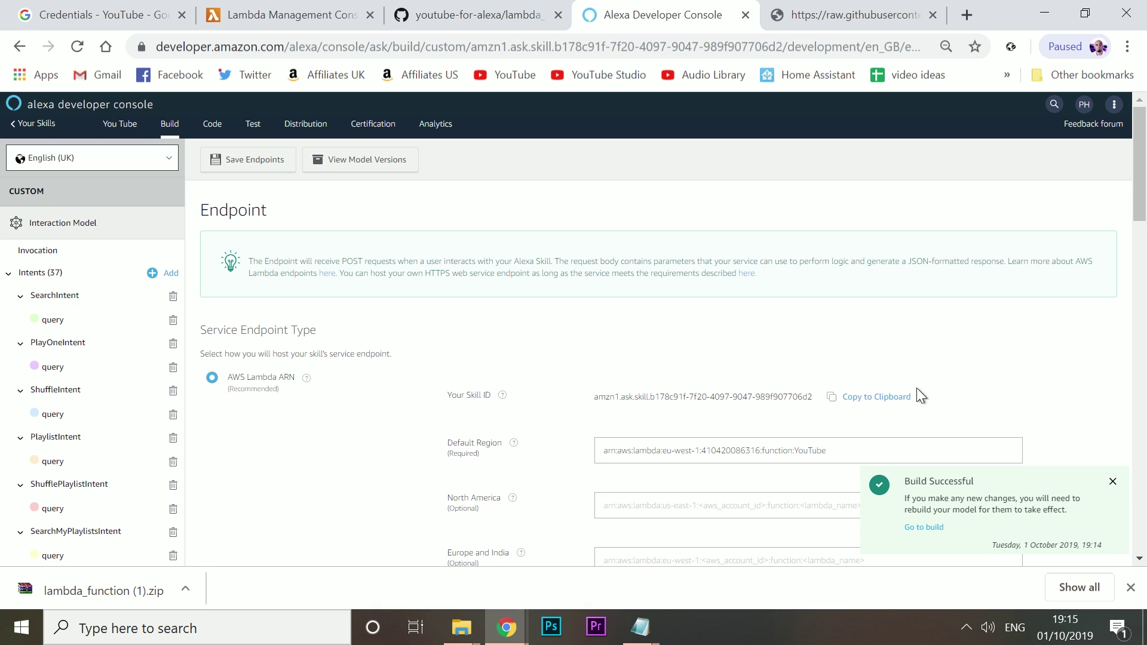
Open the skill's Test page and enable skill testing in Development.
click(253, 125)
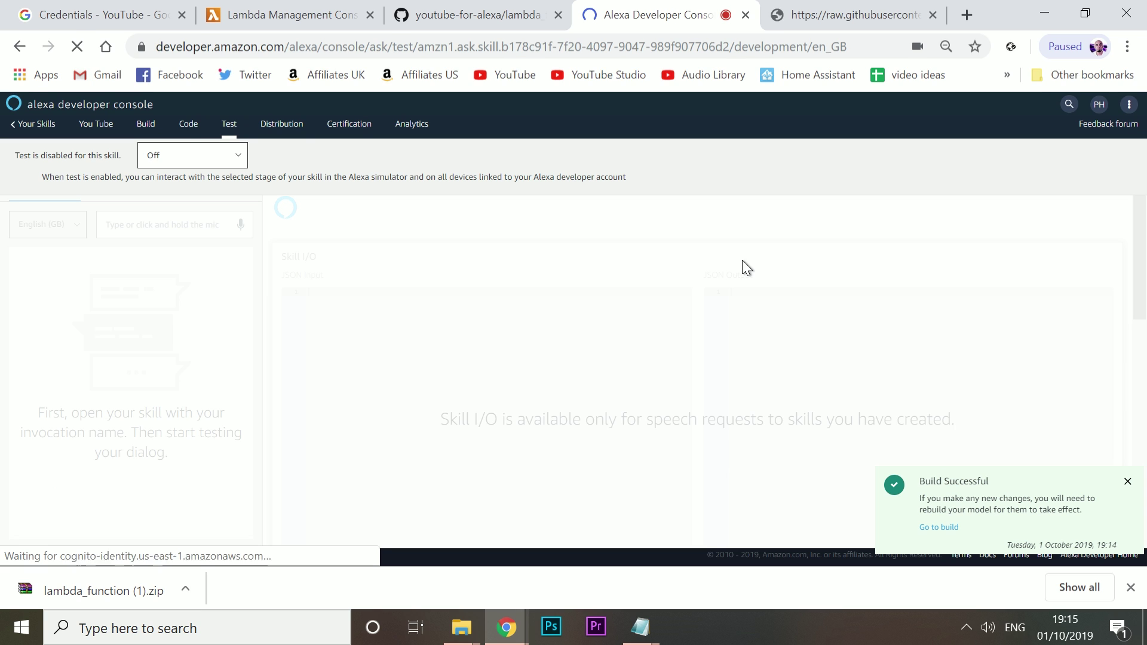
click(179, 158)
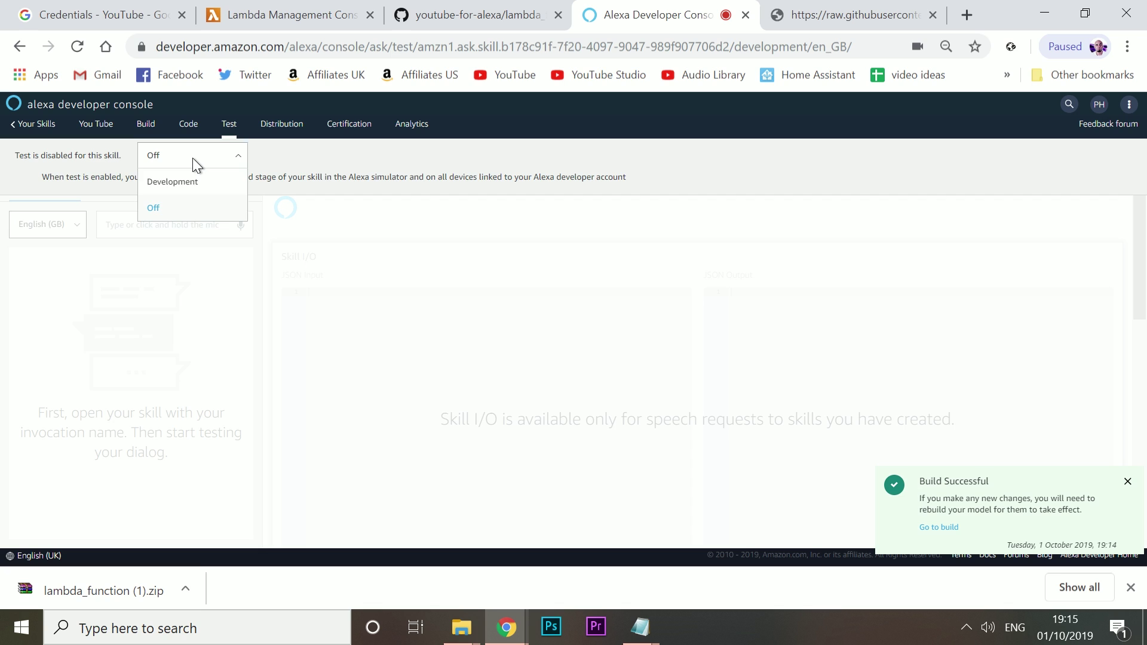
click(167, 190)
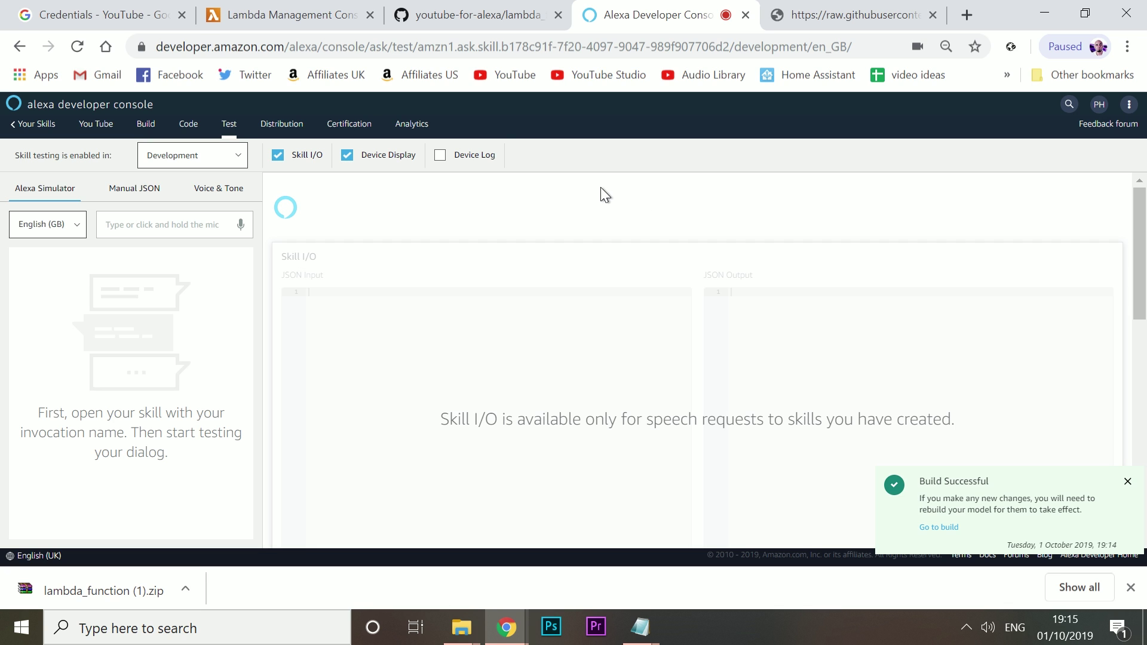